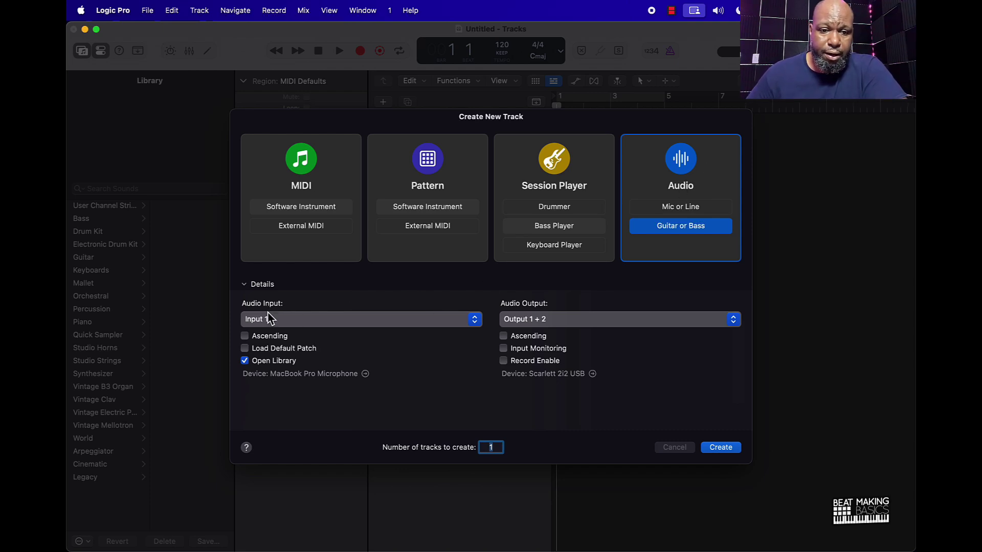
Step: Create one Guitar or Bass audio track on Input 1 with Open Library turned off
{"action": "left_click", "coordinate": [266, 363]}
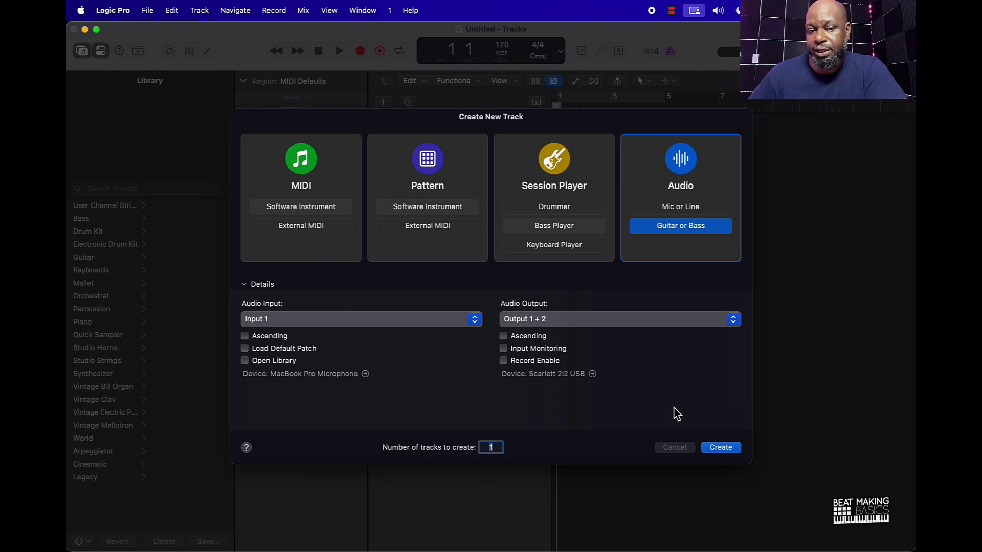
{"action": "left_click", "coordinate": [728, 456]}
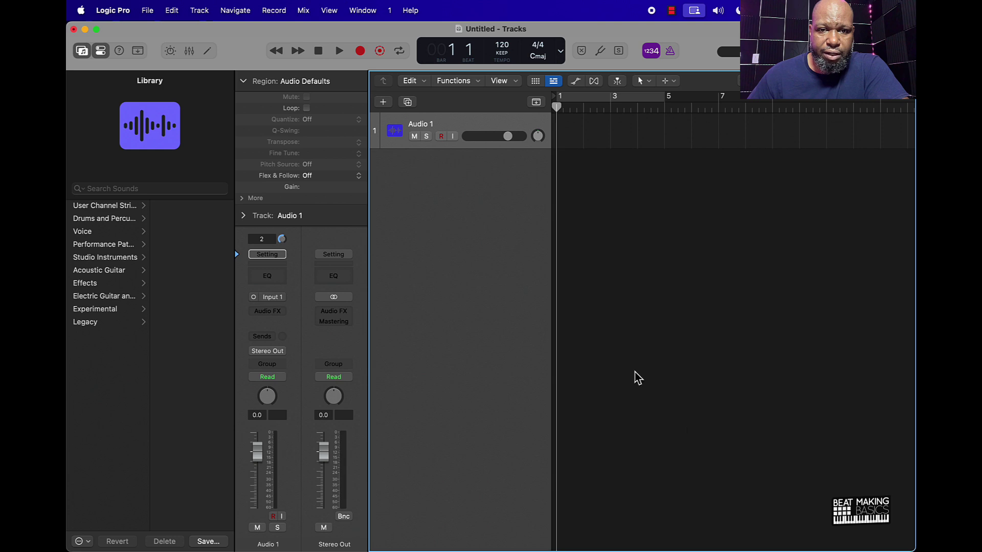
Step: Set the audio input device to Yeti Stereo Microphone in the audio device settings, apply it and close the settings
{"action": "left_click", "coordinate": [117, 14]}
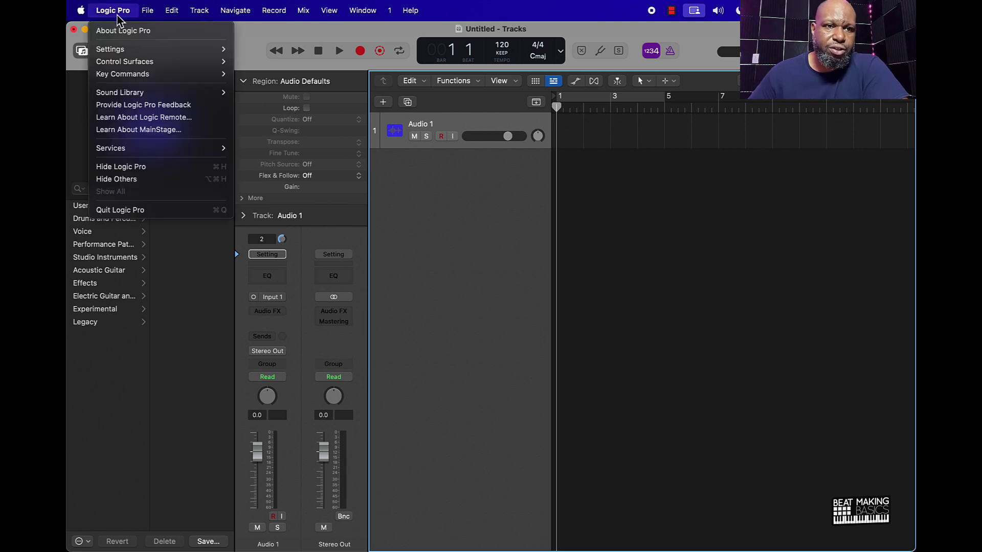
{"action": "mouse_move", "coordinate": [207, 51]}
{"action": "left_click", "coordinate": [261, 62]}
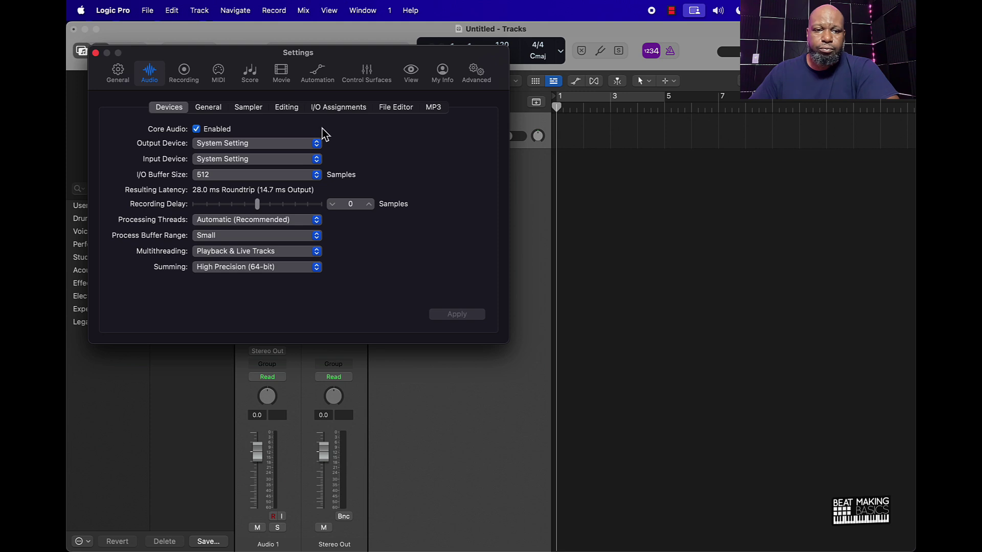
{"action": "left_click", "coordinate": [228, 163]}
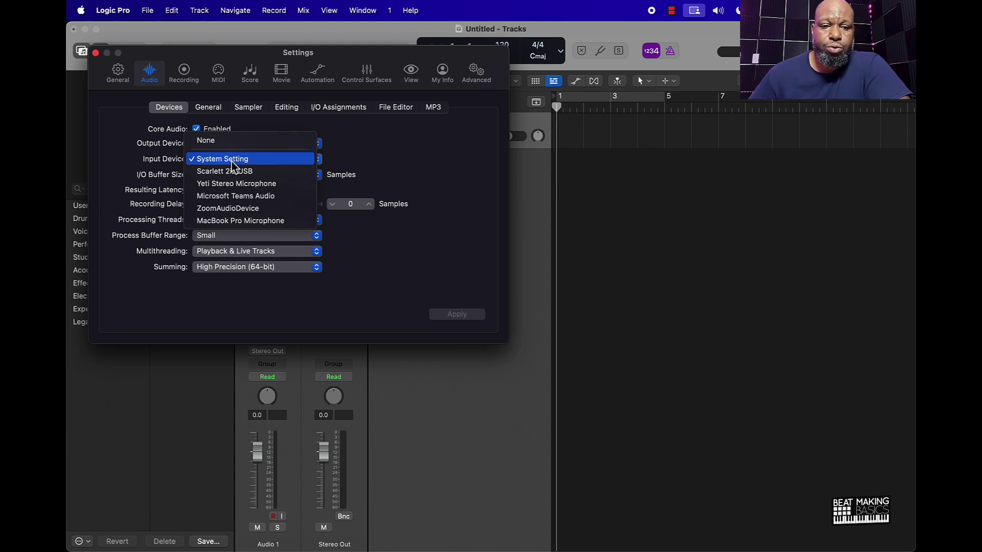
{"action": "left_click", "coordinate": [255, 188]}
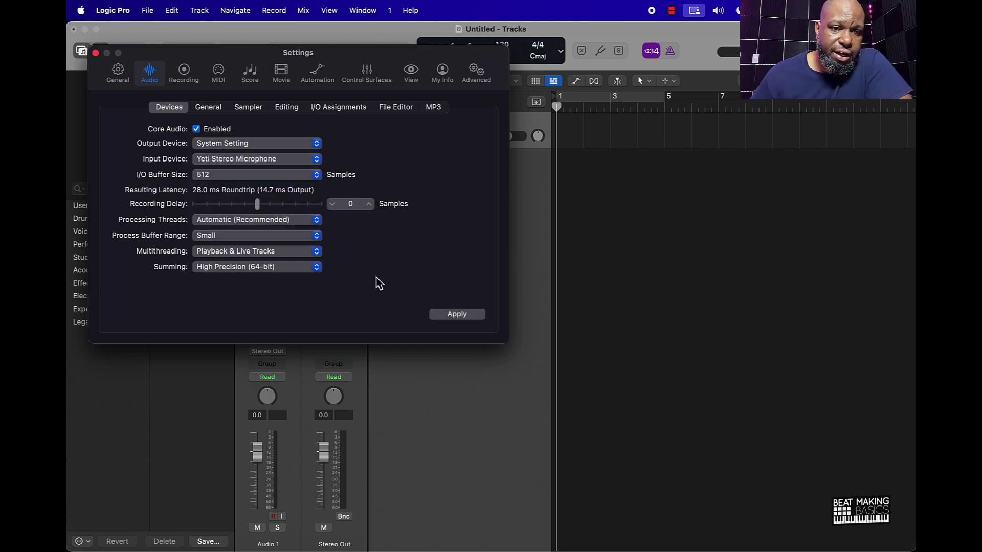
{"action": "left_click", "coordinate": [466, 316]}
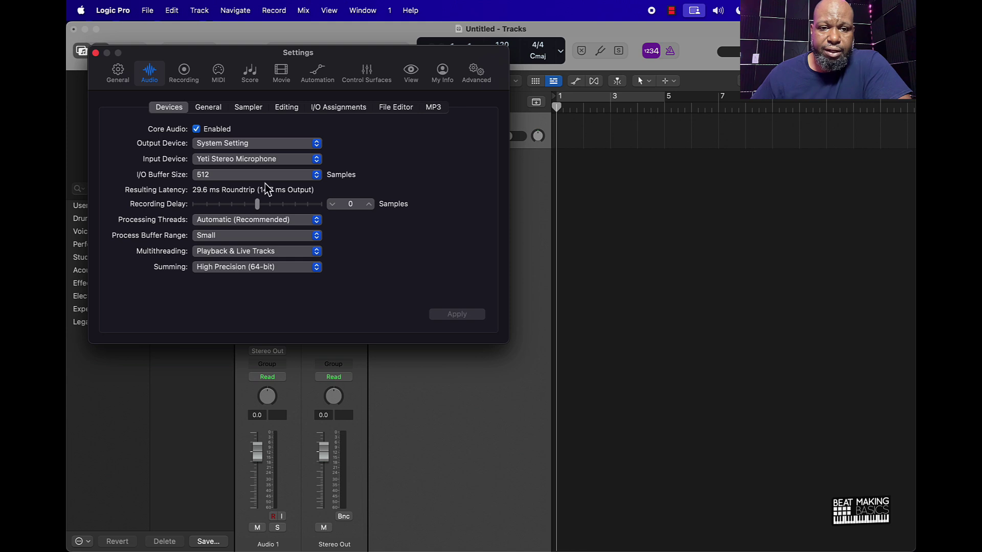
{"action": "left_click", "coordinate": [96, 53]}
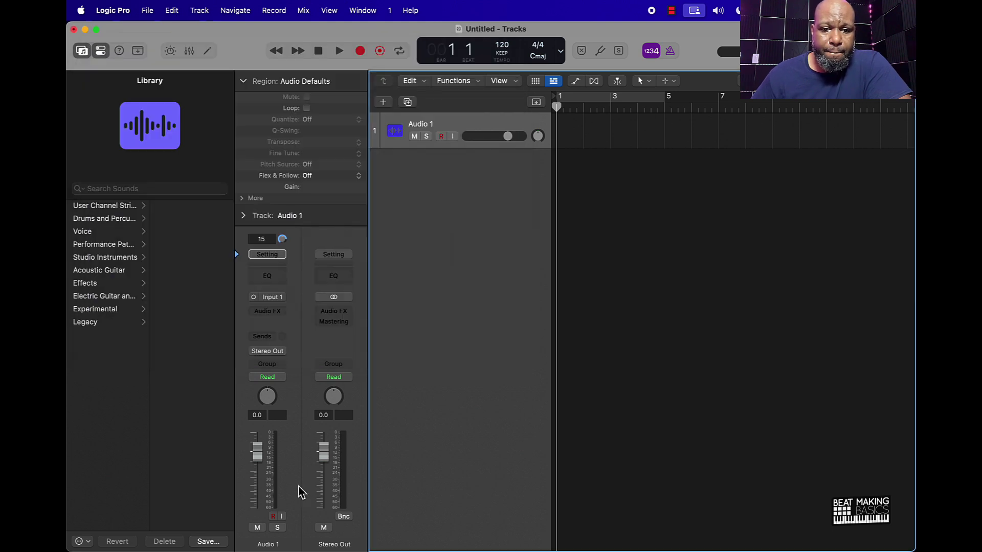
Step: Record-enable the Audio 1 track and record a short vocal take from bar 1
{"action": "left_click", "coordinate": [274, 517]}
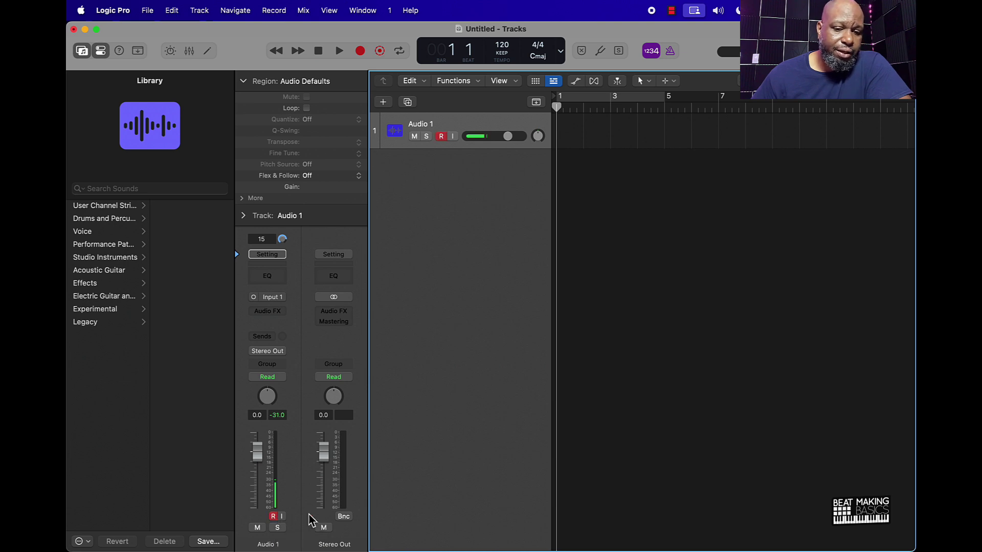
{"action": "key", "text": "alt+r"}
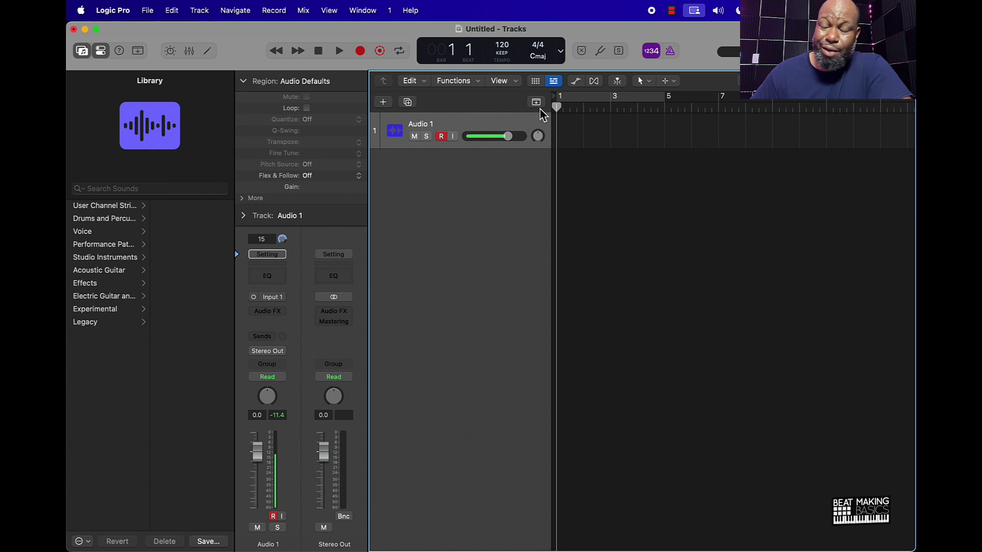
{"action": "left_click", "coordinate": [360, 51]}
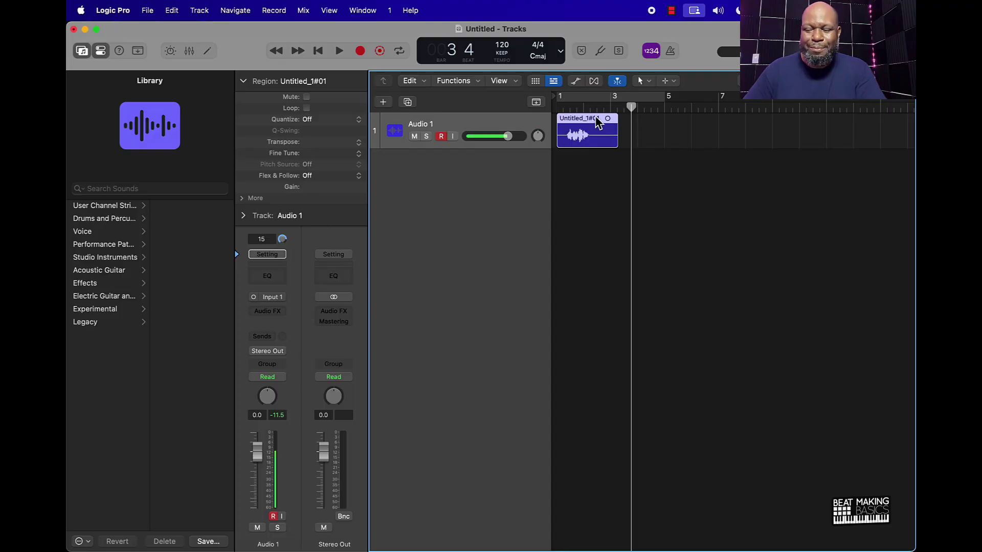
Step: Disarm Audio 1 and play back the recorded vocal take from the project start
{"action": "key", "text": "Return"}
{"action": "key", "text": "alt+r"}
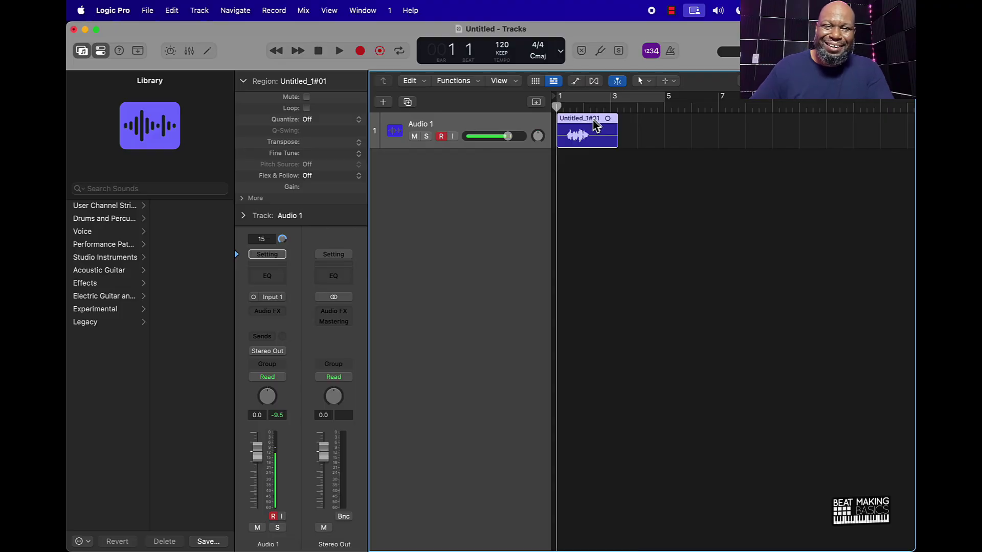
{"action": "left_click", "coordinate": [441, 136]}
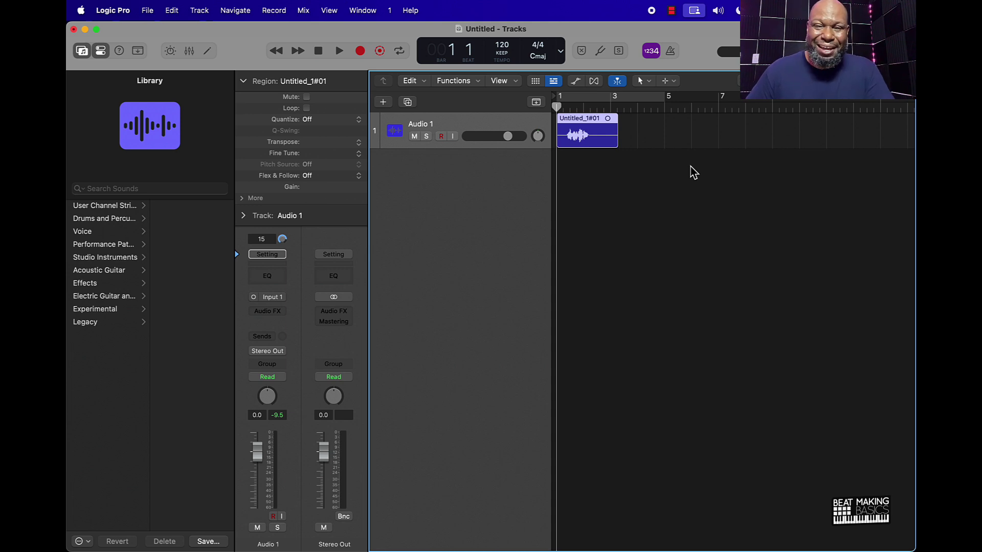
{"action": "key", "text": "space"}
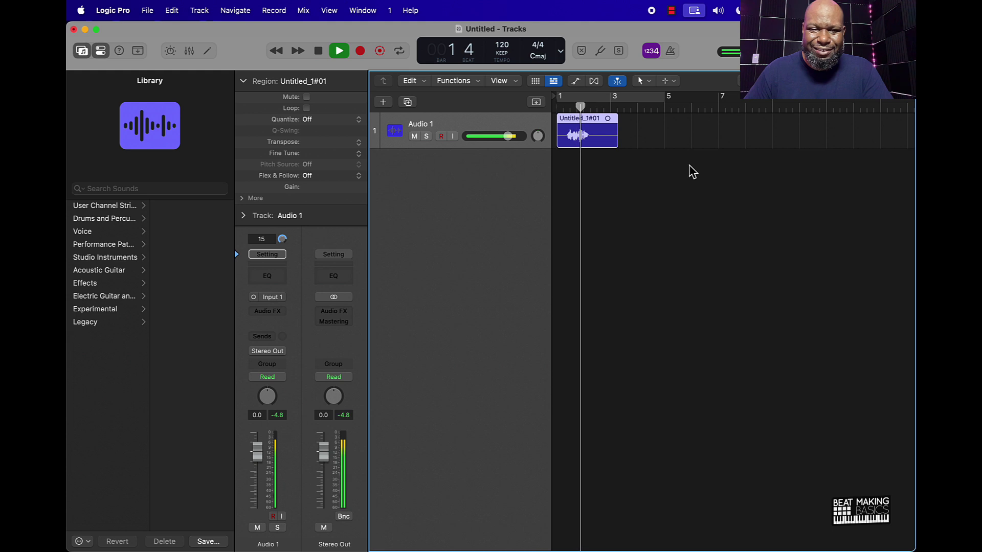
{"action": "key", "text": "space"}
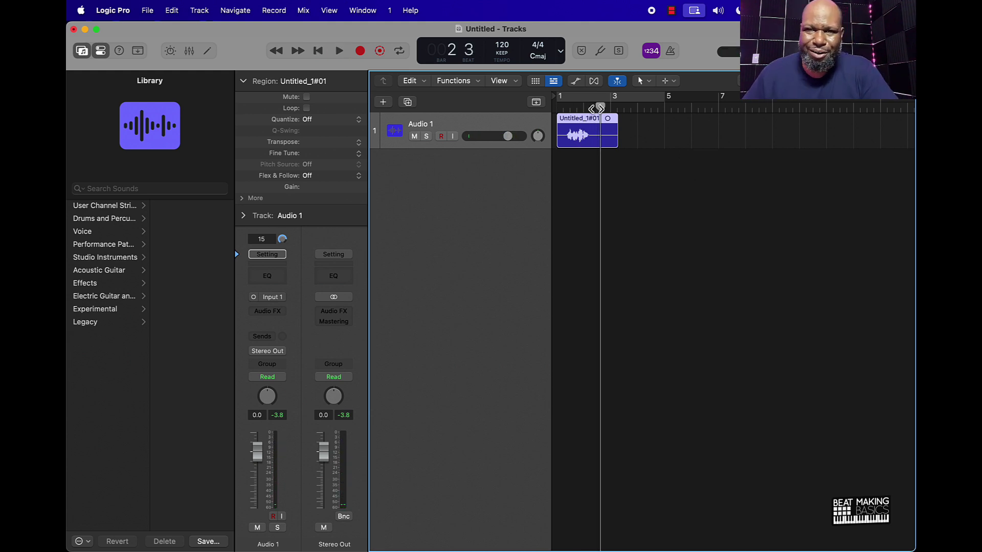
Step: Split the vocal region at bar 2 beat 2, just after the voice ends, and delete the silent tail
{"action": "left_click_drag", "start_coordinate": [597, 105], "coordinate": [590, 109]}
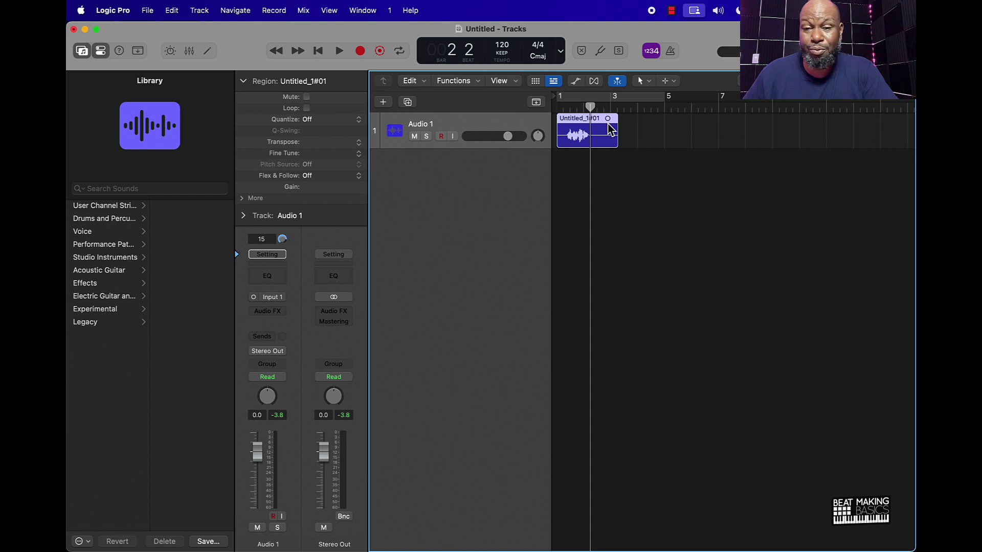
{"action": "key", "text": "super+Right"}
{"action": "key", "text": "super+Right"}
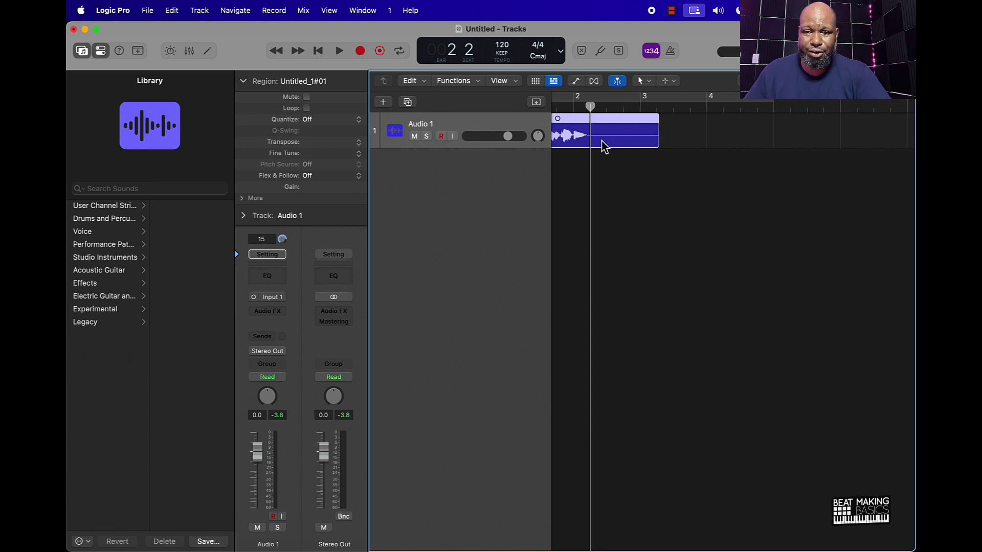
{"action": "mouse_move", "coordinate": [588, 106]}
{"action": "left_mouse_down"}
{"action": "mouse_move", "coordinate": [632, 113]}
{"action": "mouse_move", "coordinate": [589, 115]}
{"action": "left_mouse_up"}
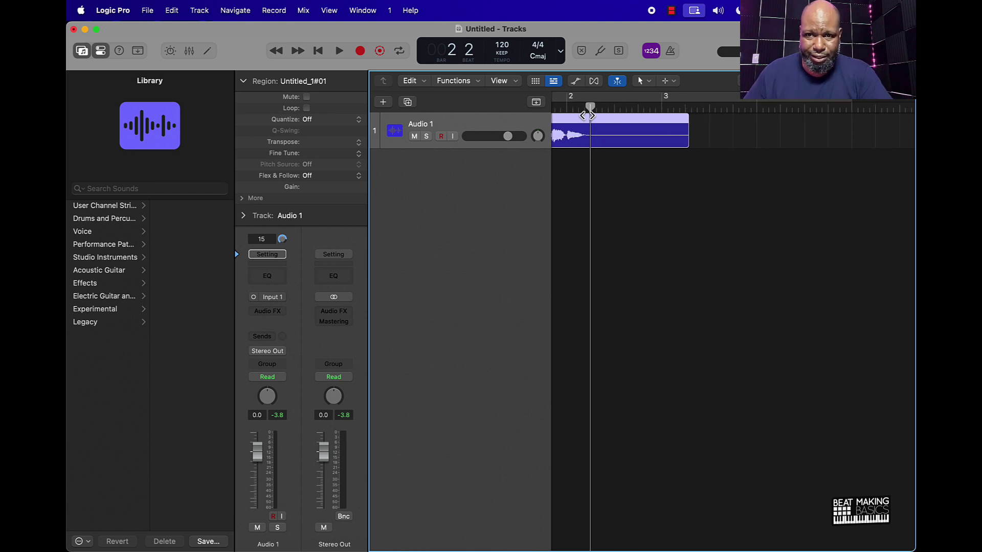
{"action": "key", "text": "super+t"}
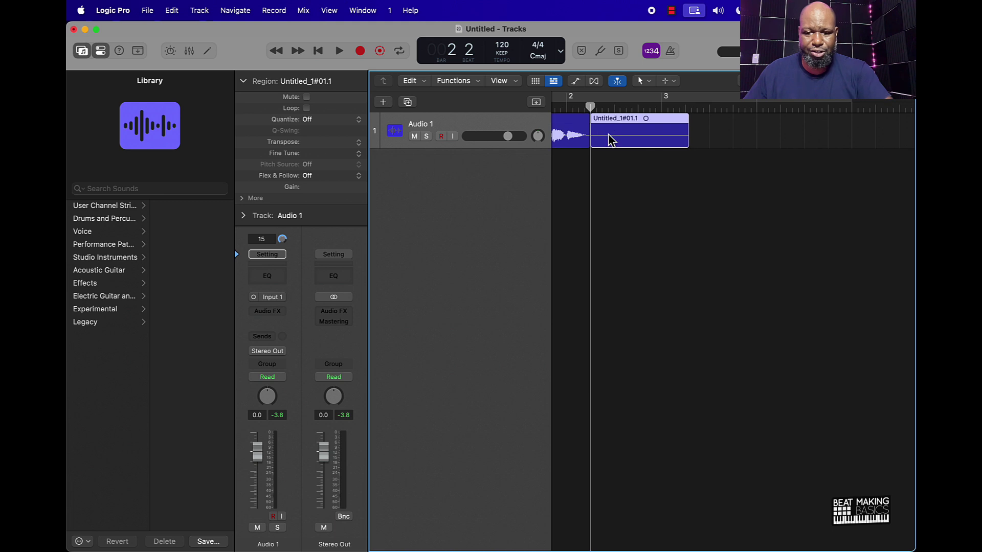
{"action": "scroll", "coordinate": [662, 167], "scroll_direction": "left", "scroll_amount": 3}
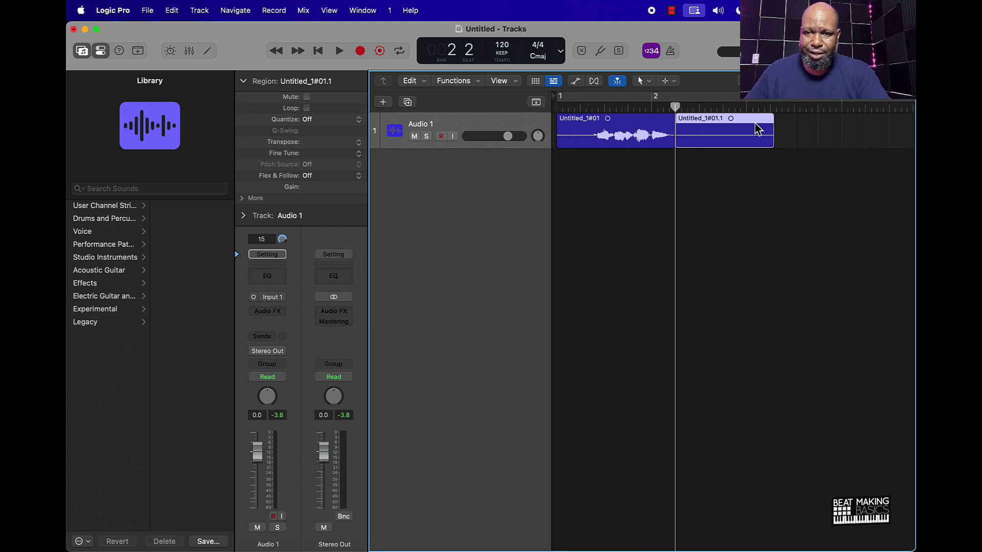
{"action": "key", "text": "Delete"}
Step: Split the vocal region at bar 1 beat 2, just before the voice starts, and delete the silent opening
{"action": "left_click_drag", "start_coordinate": [599, 108], "coordinate": [592, 108]}
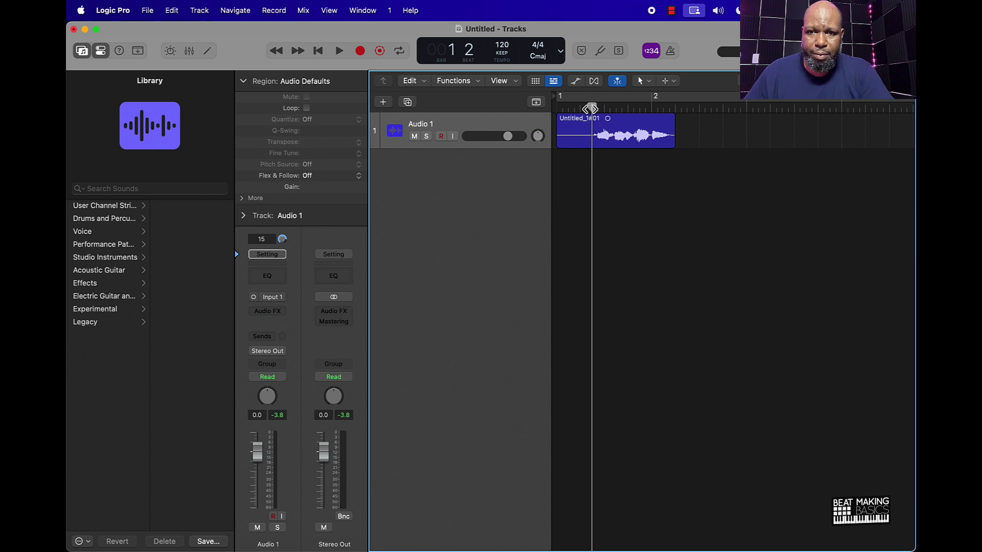
{"action": "left_click", "coordinate": [628, 148]}
{"action": "key", "text": "super+t"}
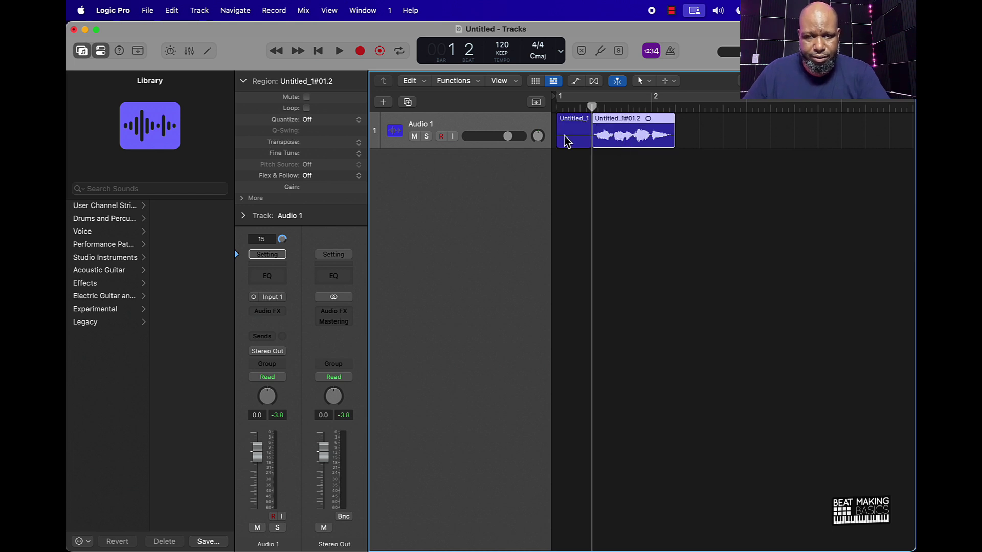
{"action": "left_click", "coordinate": [569, 136]}
{"action": "key", "text": "Delete"}
Step: Move the trimmed vocal region to the start of bar 1 and play it back
{"action": "left_click_drag", "start_coordinate": [620, 137], "coordinate": [584, 137]}
{"action": "key", "text": "space"}
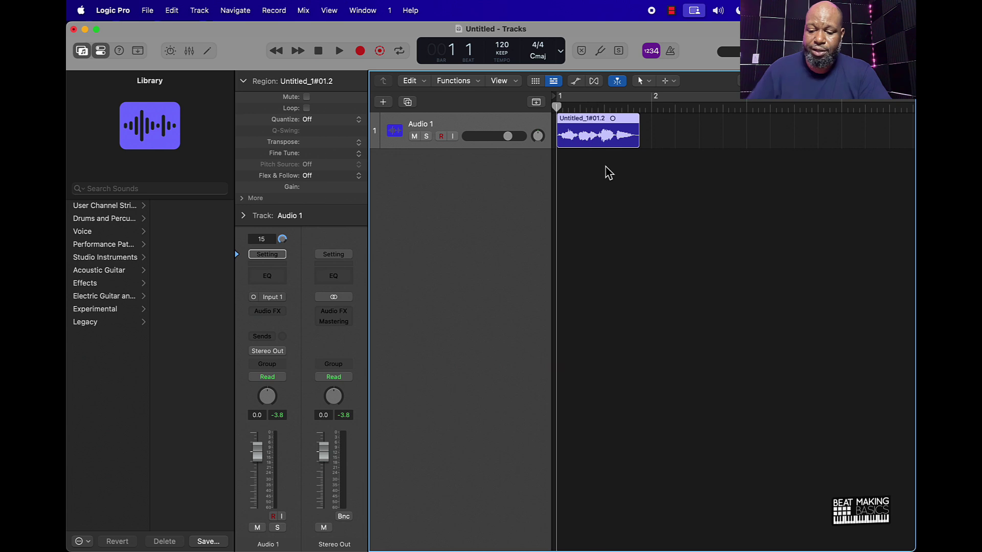
{"action": "key", "text": "space"}
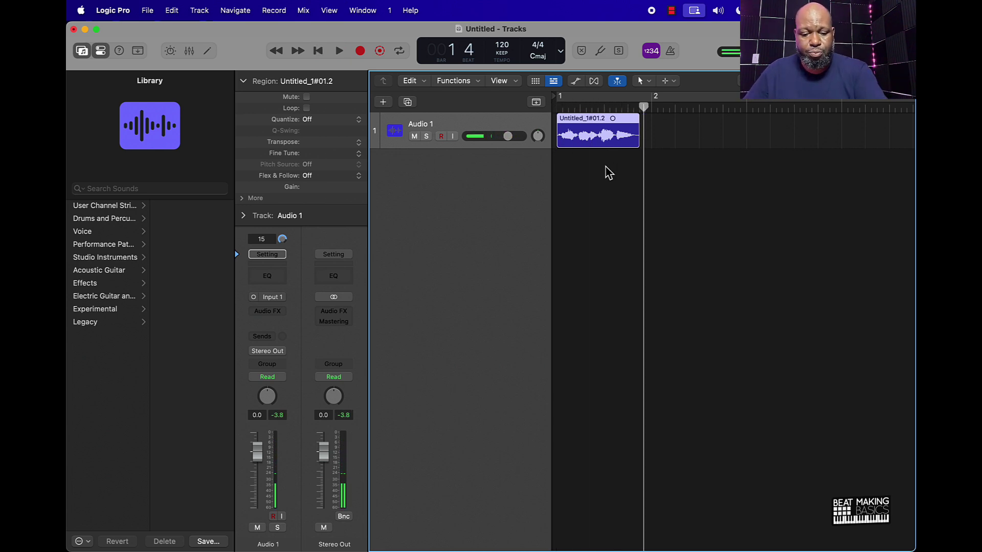
Step: Switch to the Fade tool and audition the trimmed vocal from bar 1, ending back on the Pointer tool
{"action": "key", "text": "t"}
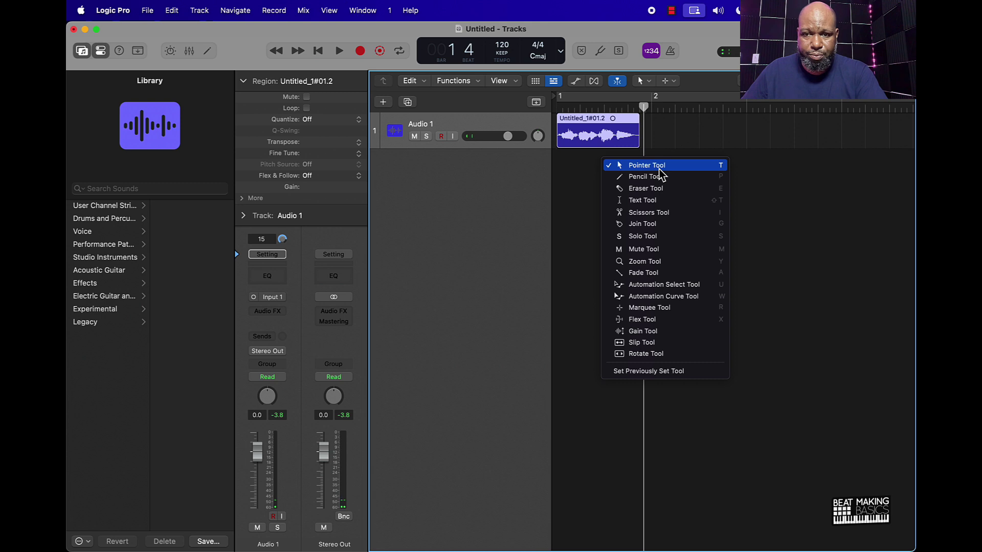
{"action": "left_click", "coordinate": [656, 276]}
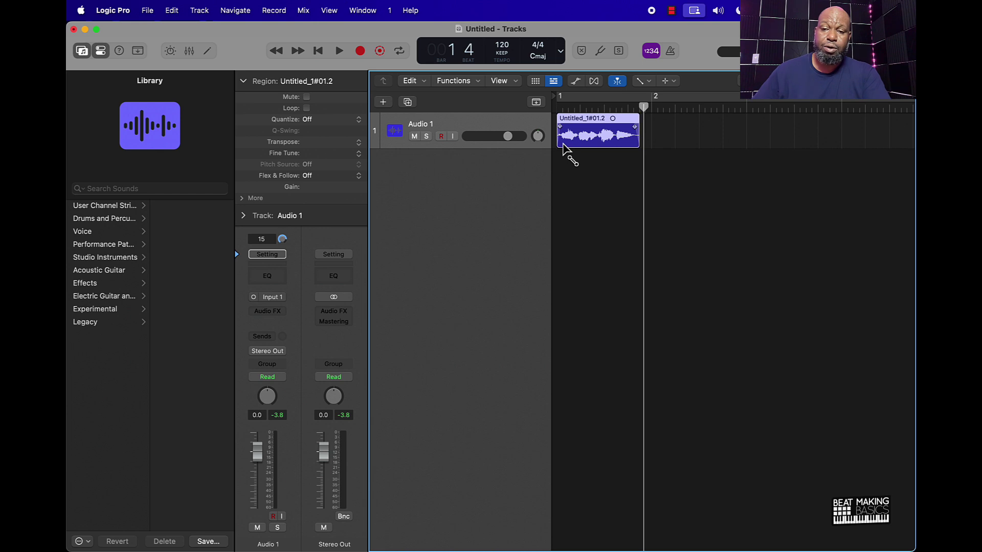
{"action": "key", "text": "Return"}
{"action": "key", "text": "space"}
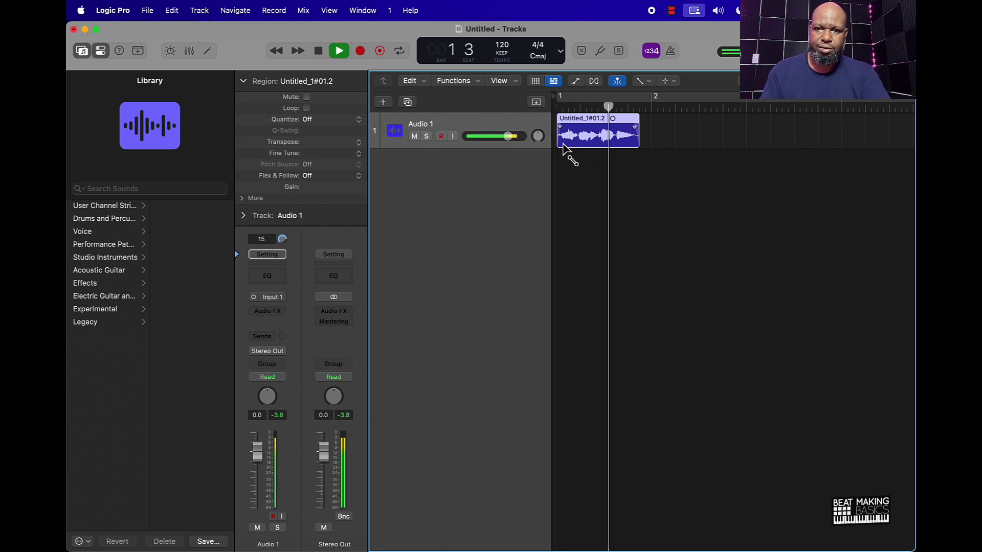
{"action": "key", "text": "space"}
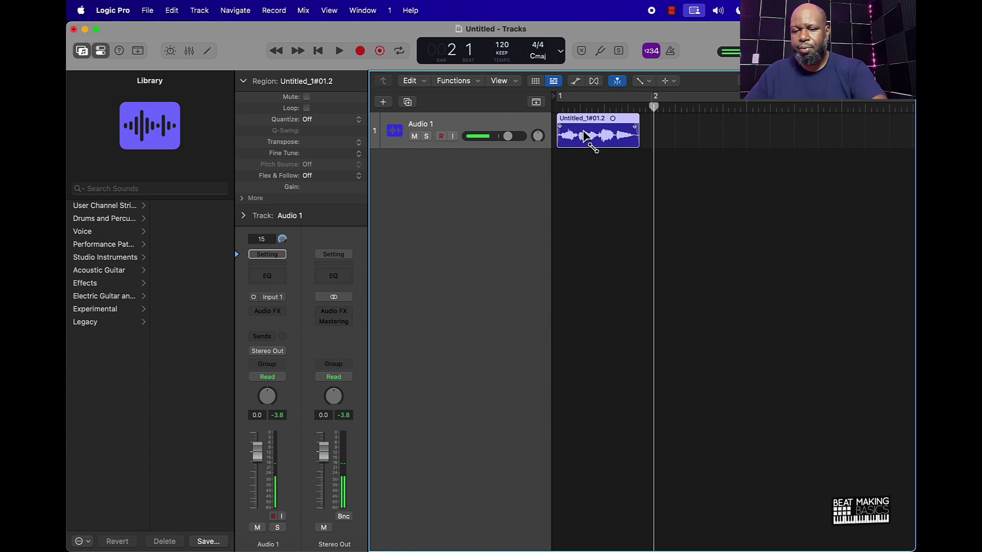
{"action": "key", "text": "Escape"}
{"action": "key", "text": "Escape"}
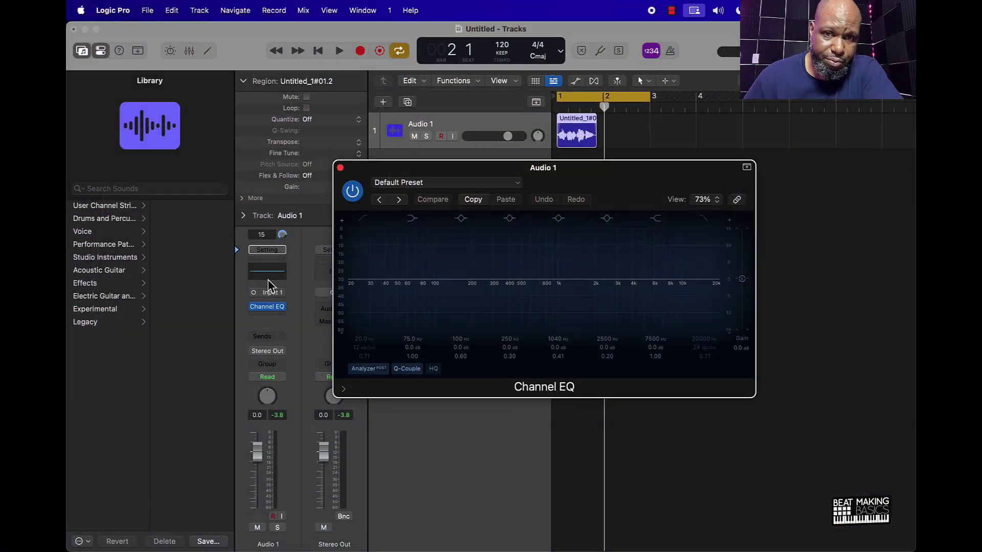
Step: Enable the low-cut band in Audio 1's Channel EQ, raise its cutoff frequency while looping the vocal, and close the EQ
{"action": "left_click", "coordinate": [362, 219]}
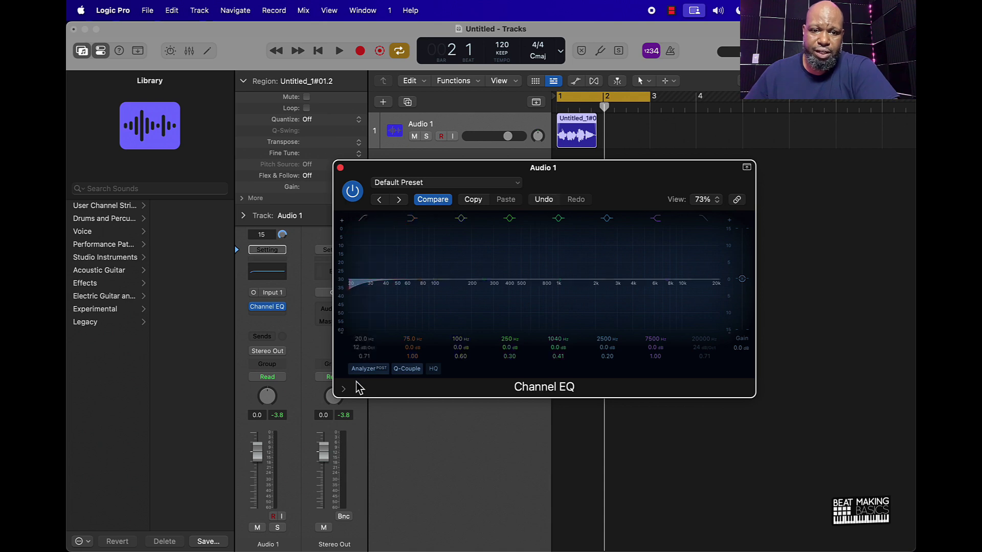
{"action": "left_click_drag", "start_coordinate": [360, 338], "coordinate": [360, 342]}
{"action": "key", "text": "space"}
{"action": "key", "text": "Return"}
{"action": "key", "text": "Return"}
{"action": "key", "text": "space"}
{"action": "key", "text": "space"}
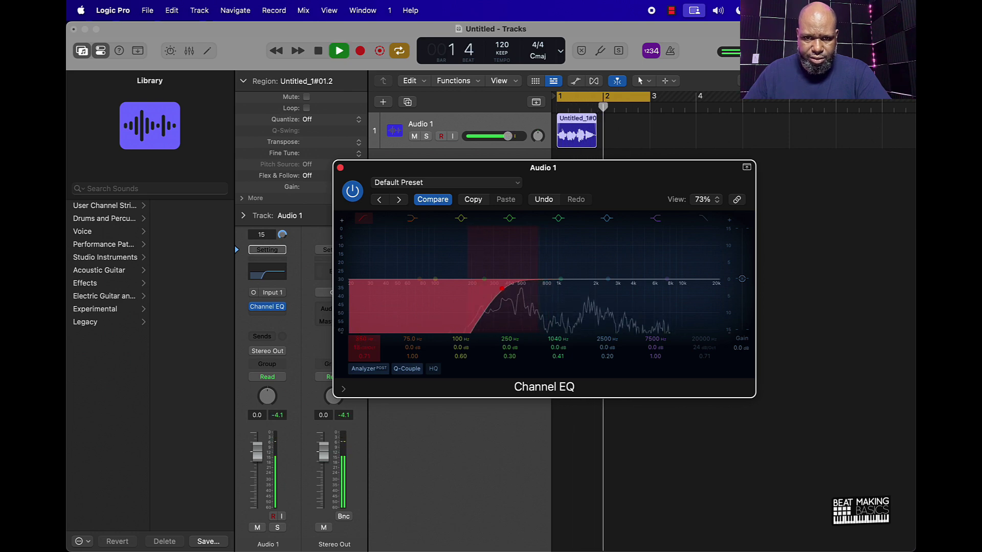
{"action": "mouse_move", "coordinate": [359, 341]}
{"action": "left_mouse_down"}
{"action": "mouse_move", "coordinate": [359, 358]}
{"action": "mouse_move", "coordinate": [362, 342]}
{"action": "left_mouse_up"}
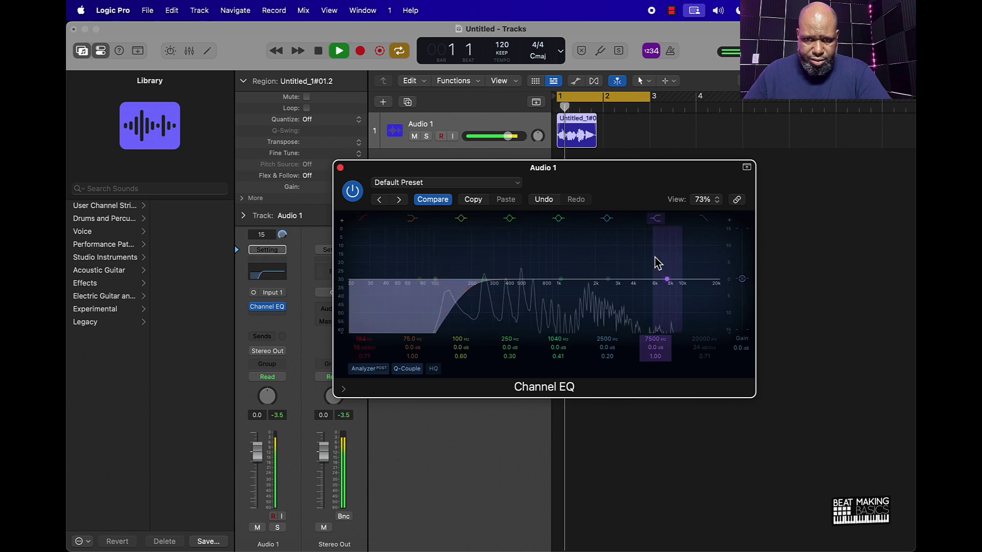
{"action": "key", "text": "space"}
{"action": "left_click", "coordinate": [340, 168]}
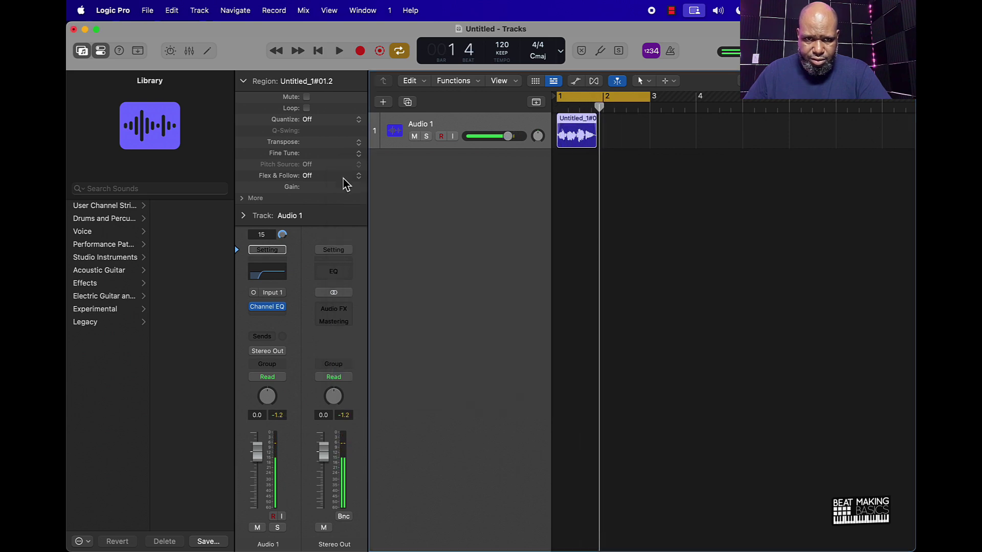
Step: Insert the mono Vocal Bender plug-in after Channel EQ on the Audio 1 channel strip
{"action": "left_click", "coordinate": [277, 317]}
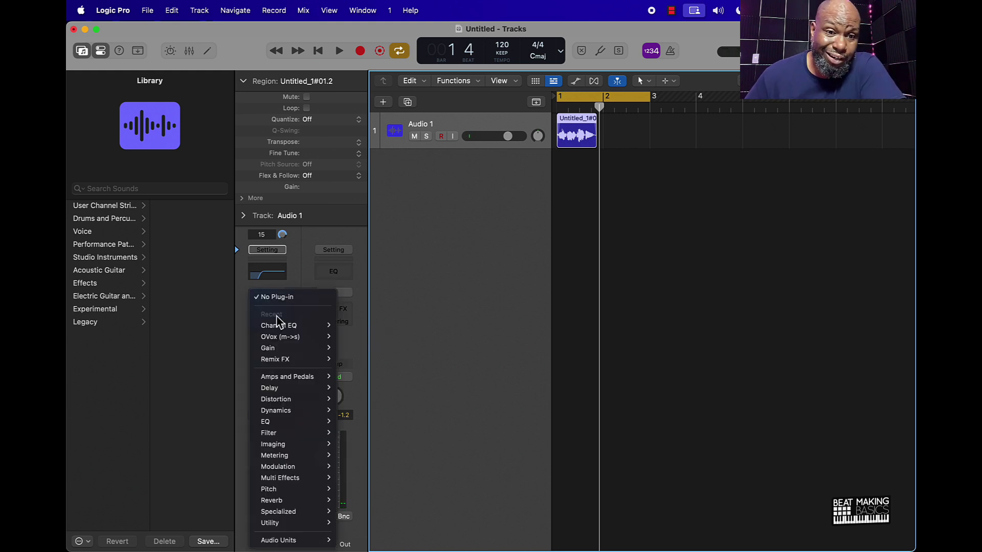
{"action": "mouse_move", "coordinate": [304, 542]}
{"action": "mouse_move", "coordinate": [358, 529]}
{"action": "scroll", "coordinate": [467, 494], "scroll_direction": "down", "scroll_amount": 15}
{"action": "left_click", "coordinate": [466, 485]}
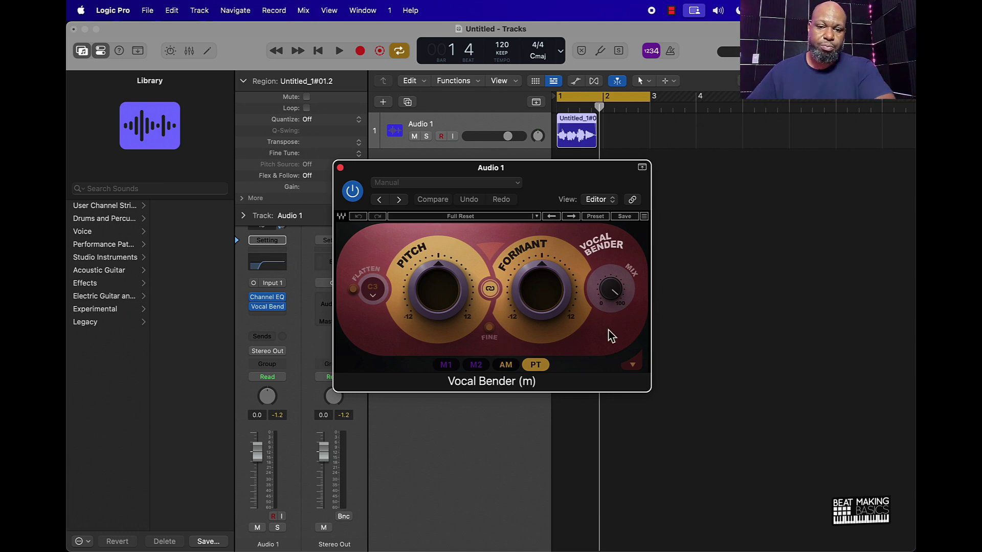
Step: Raise Vocal Bender's Pitch by about 6 semitones while auditioning the looped vocal
{"action": "left_click_drag", "start_coordinate": [545, 196], "coordinate": [609, 249]}
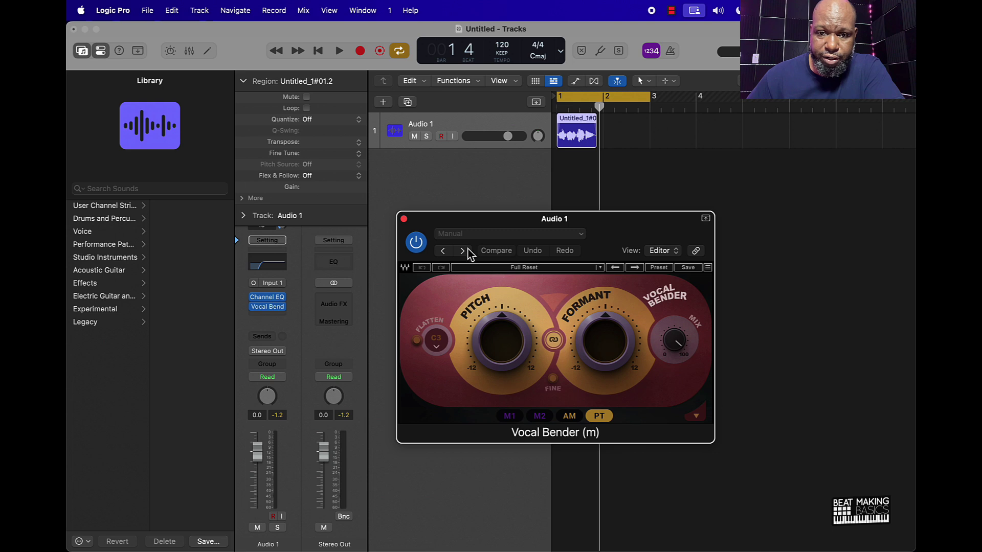
{"action": "mouse_move", "coordinate": [507, 327]}
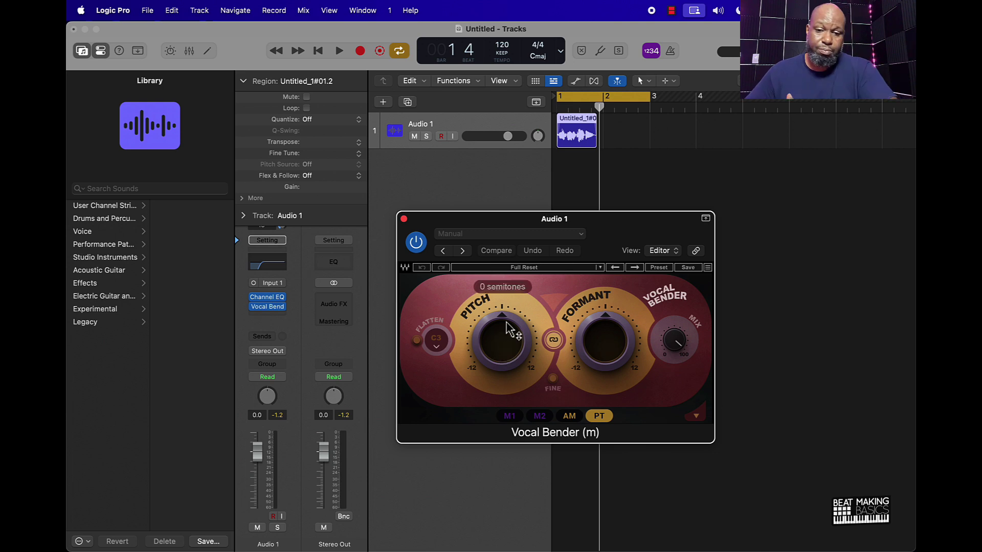
{"action": "key", "text": "space"}
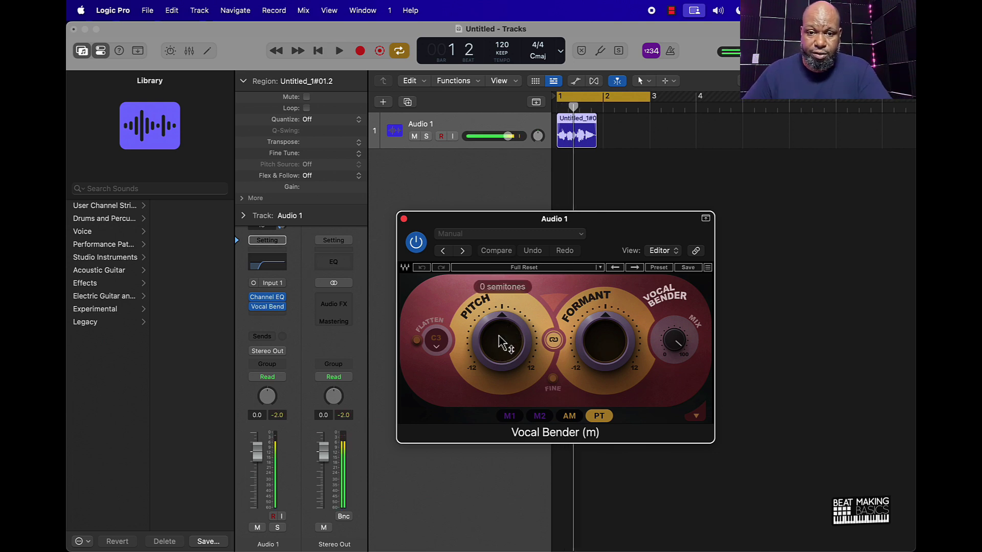
{"action": "left_click_drag", "start_coordinate": [488, 339], "coordinate": [490, 327]}
{"action": "key", "text": "space"}
{"action": "key", "text": "space"}
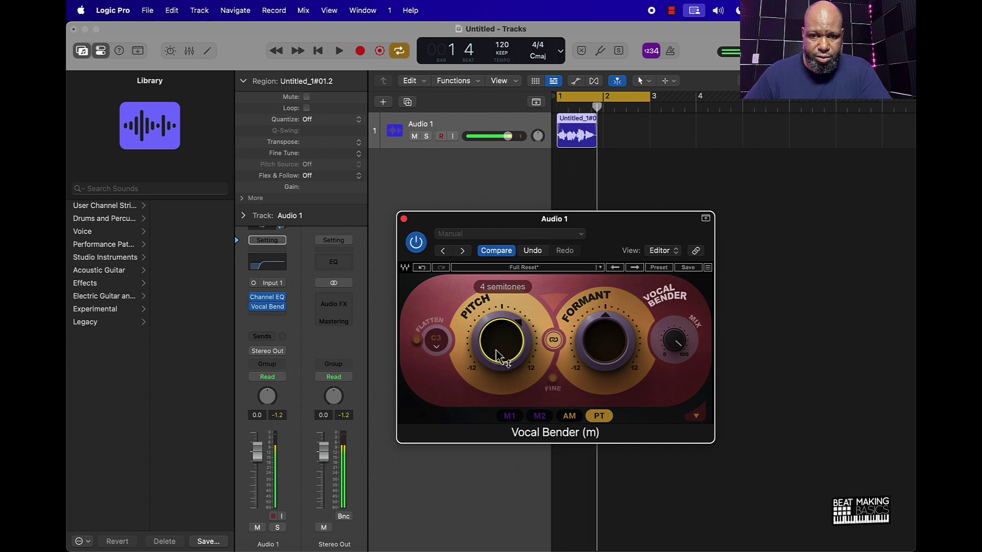
{"action": "key", "text": "space"}
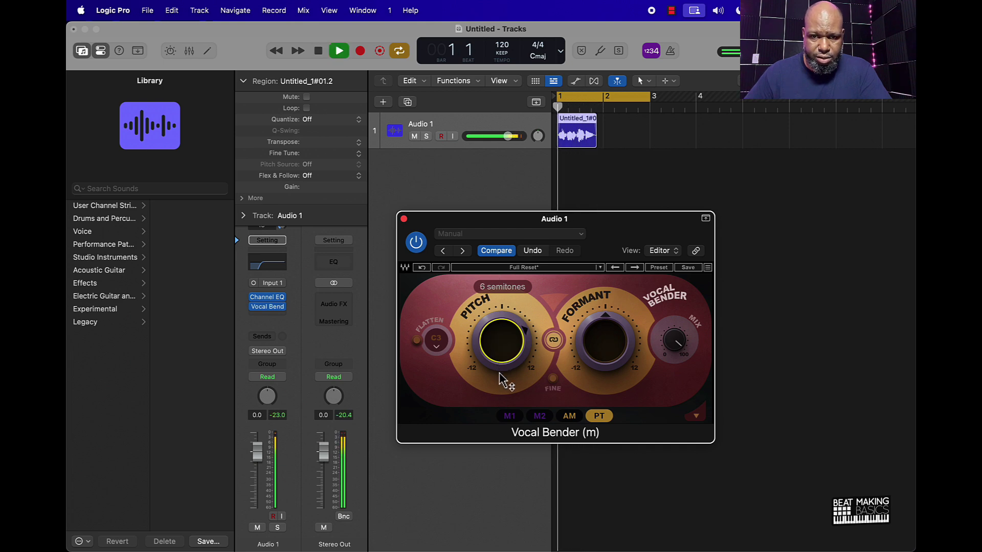
{"action": "left_click_drag", "start_coordinate": [509, 376], "coordinate": [506, 330]}
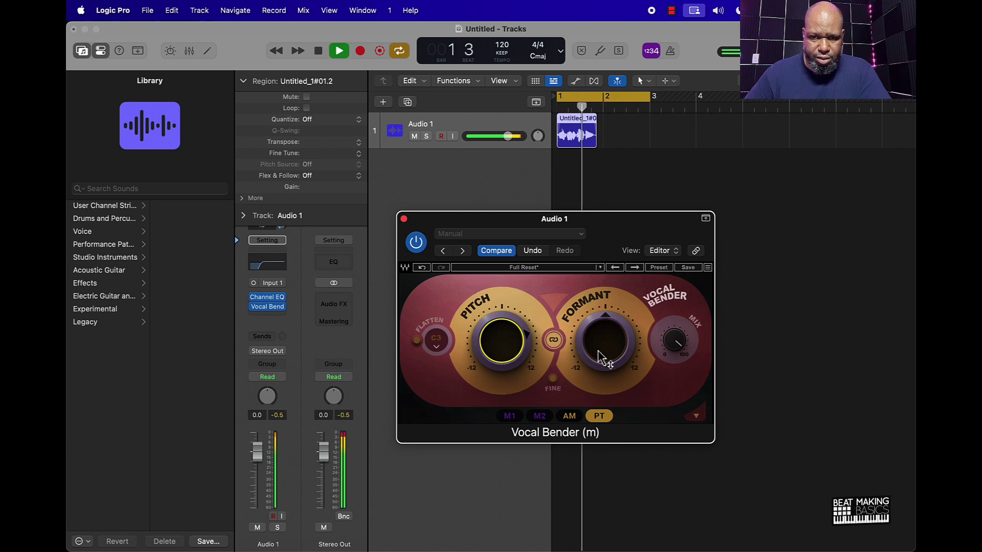
Step: Raise Vocal Bender's Formant while the vocal loops and close the plug-in window
{"action": "mouse_move", "coordinate": [614, 351]}
{"action": "left_mouse_down"}
{"action": "mouse_move", "coordinate": [612, 377]}
{"action": "mouse_move", "coordinate": [606, 357]}
{"action": "left_mouse_up"}
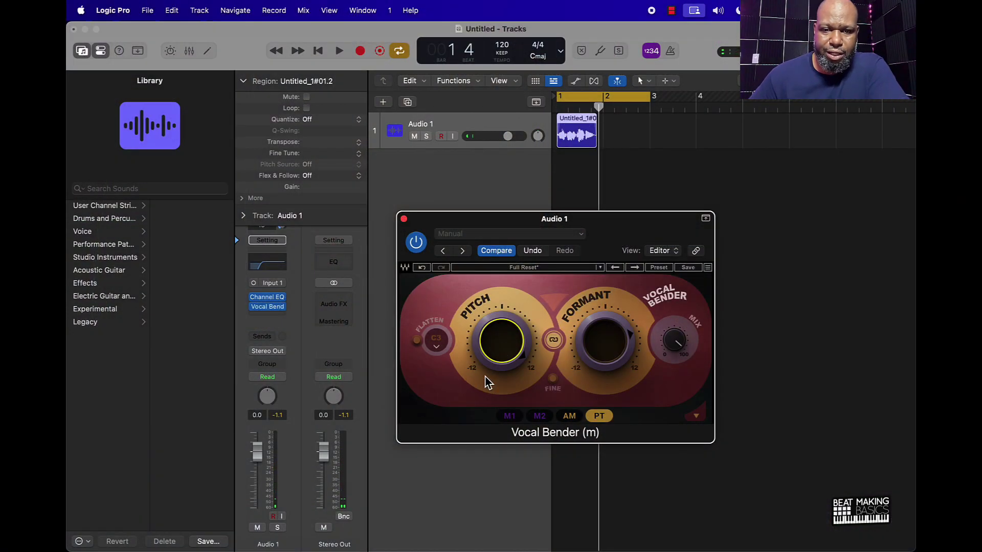
{"action": "left_click", "coordinate": [404, 220]}
{"action": "left_click", "coordinate": [701, 232]}
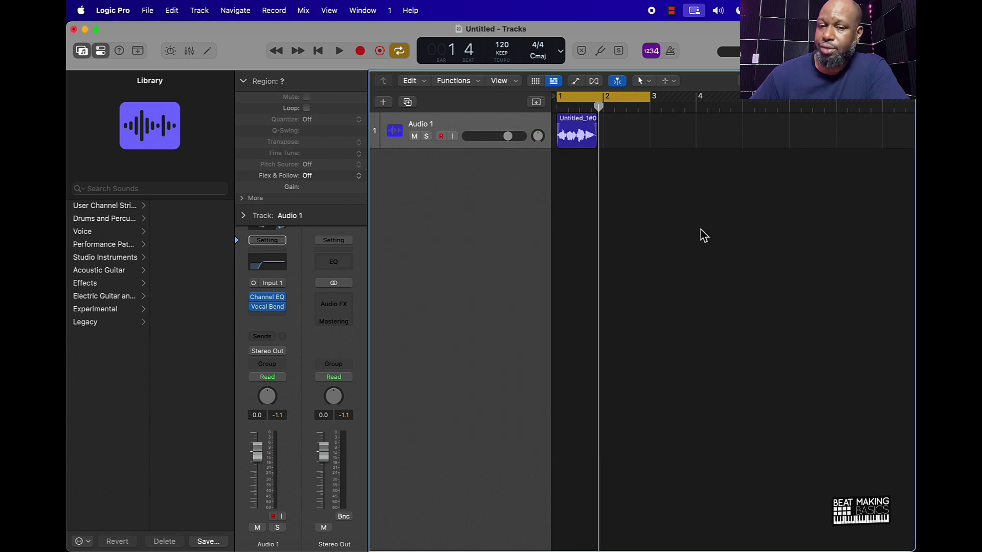
Step: Insert the Mono->Stereo ValhallaRoom reverb after Vocal Bender on the Audio 1 channel strip
{"action": "left_click", "coordinate": [266, 317]}
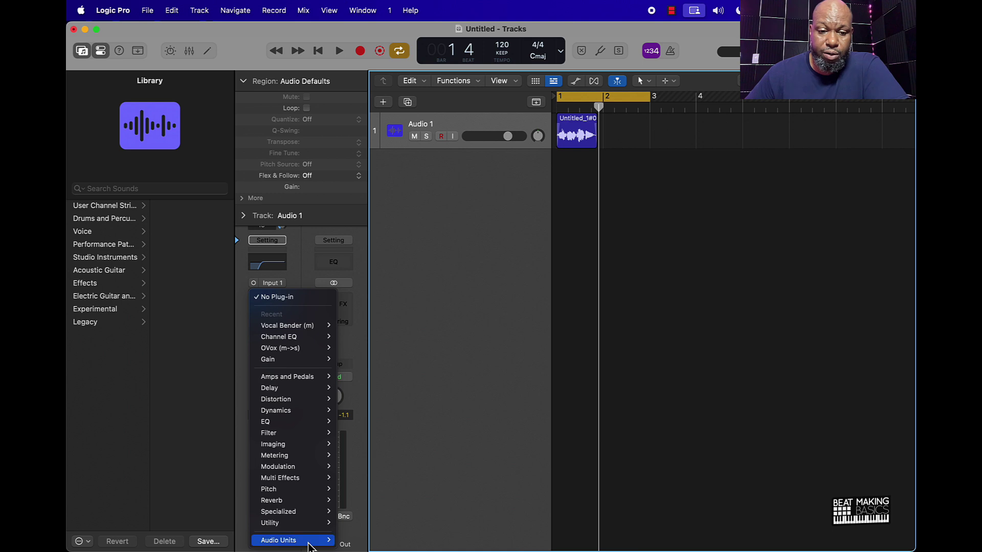
{"action": "mouse_move", "coordinate": [279, 540]}
{"action": "mouse_move", "coordinate": [378, 518]}
{"action": "mouse_move", "coordinate": [451, 532]}
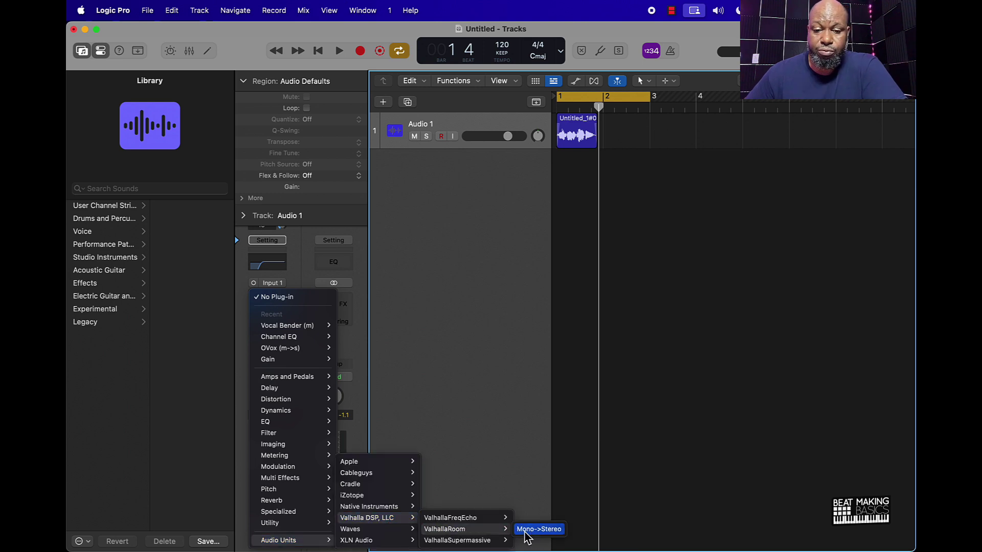
{"action": "left_click", "coordinate": [531, 529]}
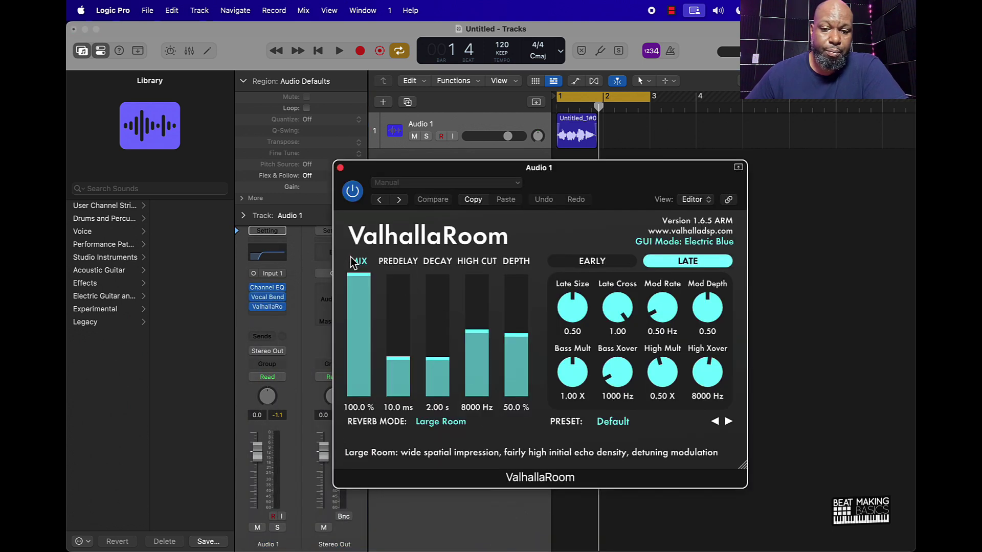
Step: Set ValhallaRoom to 1.2 ms predelay, 8.07 s decay, 11390 Hz high cut, 59.7 % depth and about 20.7 % mix, auditioning the vocal
{"action": "left_click_drag", "start_coordinate": [406, 369], "coordinate": [406, 384]}
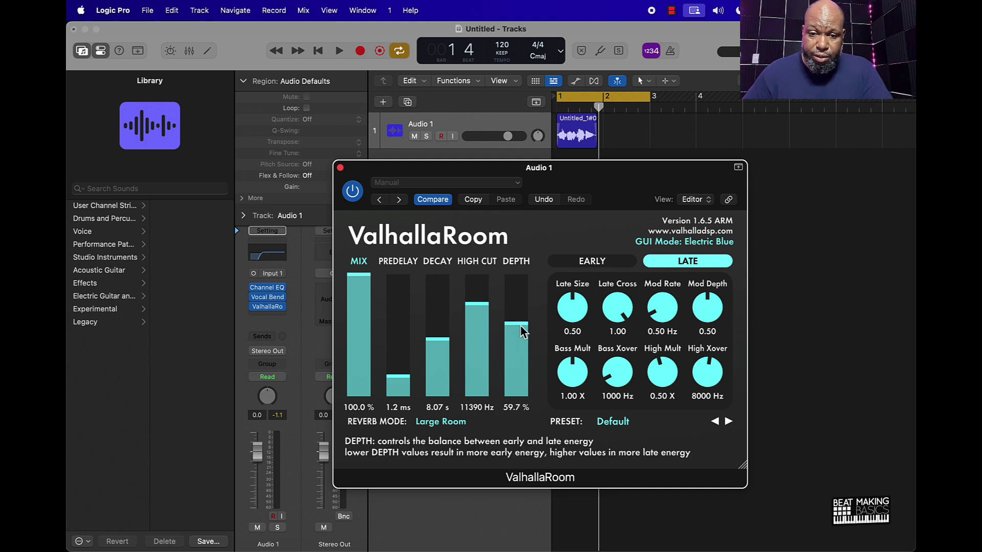
{"action": "key", "text": "space"}
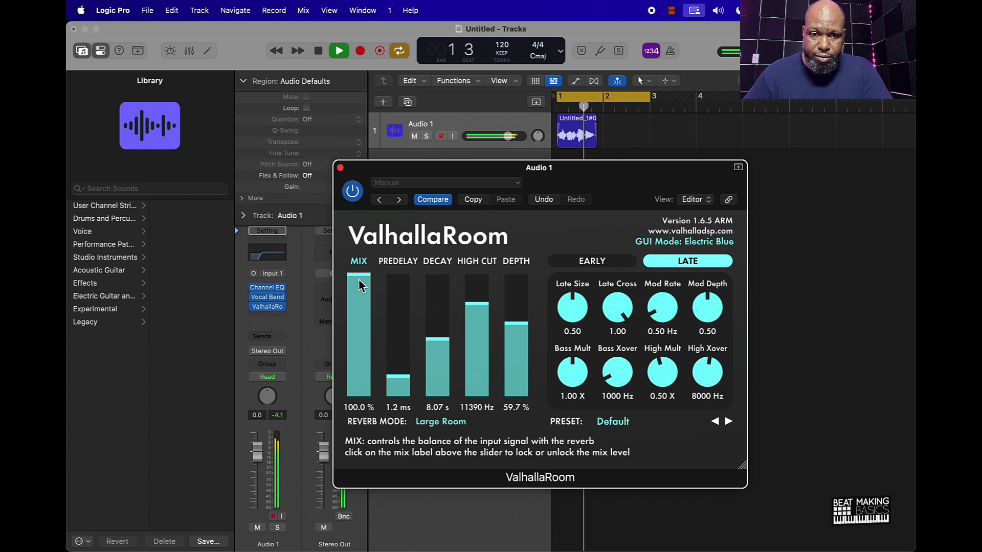
{"action": "left_click_drag", "start_coordinate": [358, 285], "coordinate": [357, 370]}
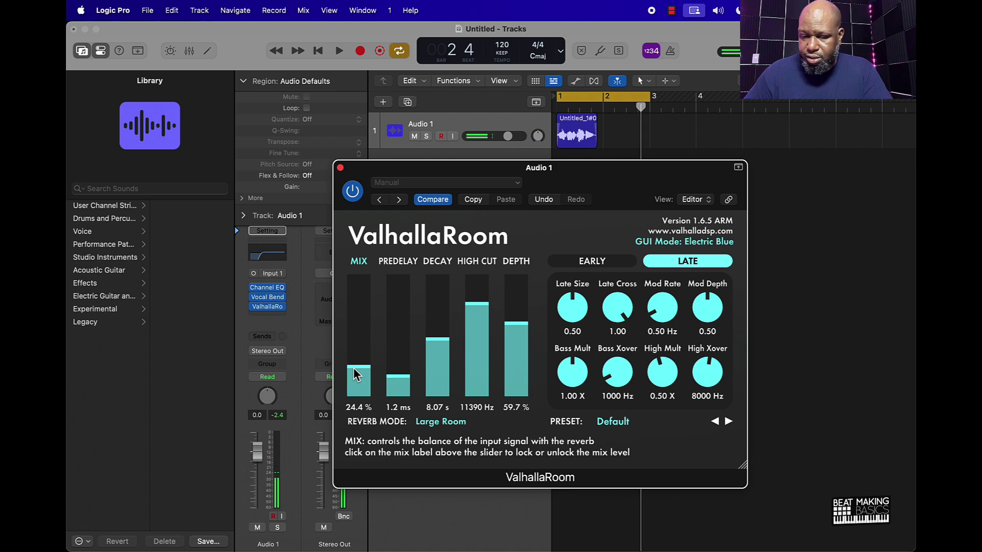
{"action": "left_click_drag", "start_coordinate": [372, 380], "coordinate": [366, 379]}
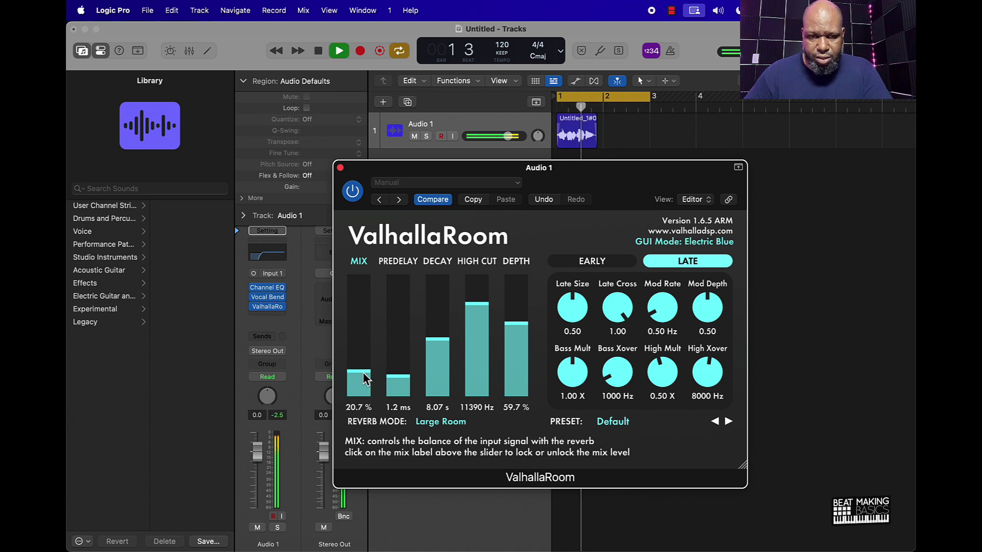
{"action": "left_click", "coordinate": [340, 168]}
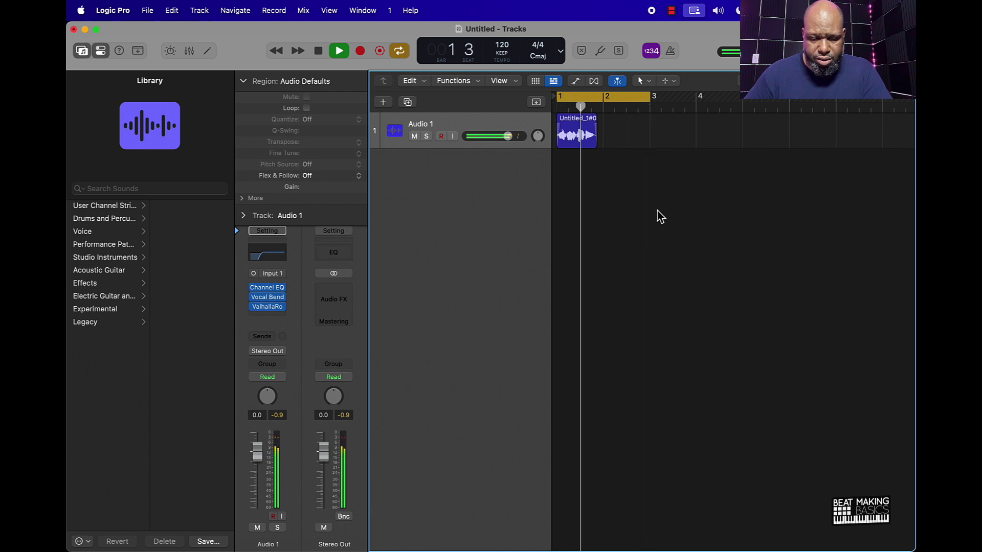
{"action": "key", "text": "space"}
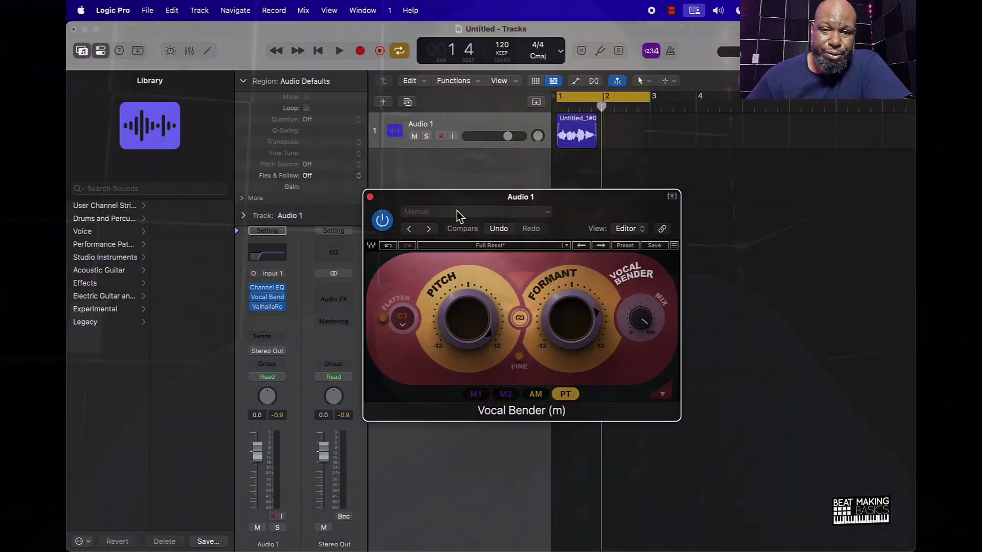
Step: Load Vocal Bender's 2 Deep preset and audition the following presets in order past Character Morph over the looped vocal
{"action": "left_click", "coordinate": [456, 210]}
{"action": "mouse_move", "coordinate": [449, 446]}
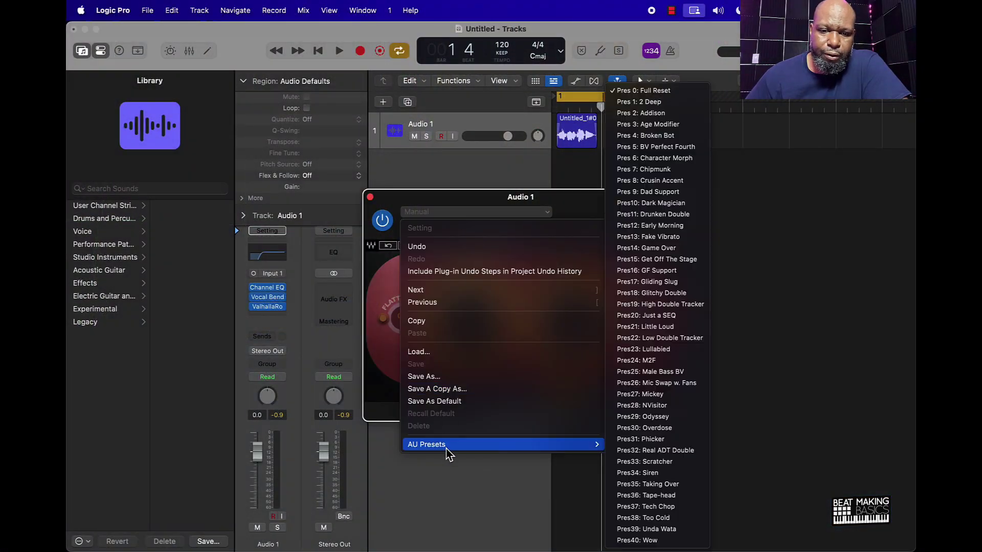
{"action": "left_click", "coordinate": [685, 109]}
{"action": "key", "text": "space"}
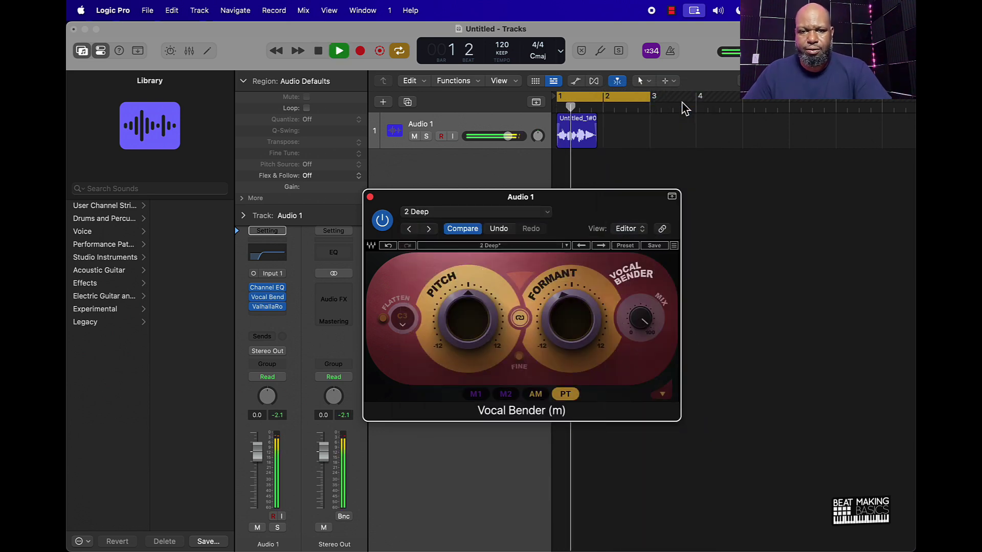
{"action": "left_click", "coordinate": [429, 229]}
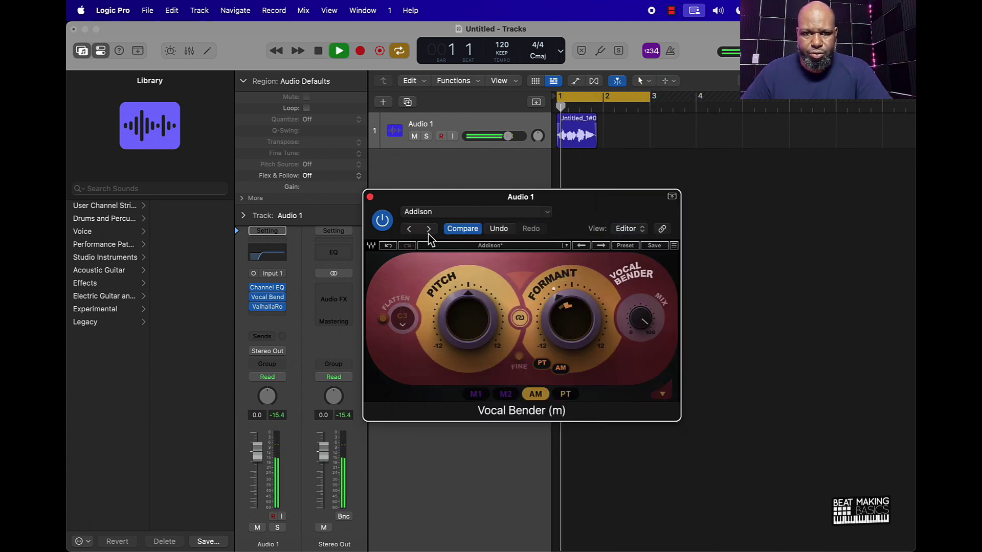
{"action": "left_click", "coordinate": [428, 230]}
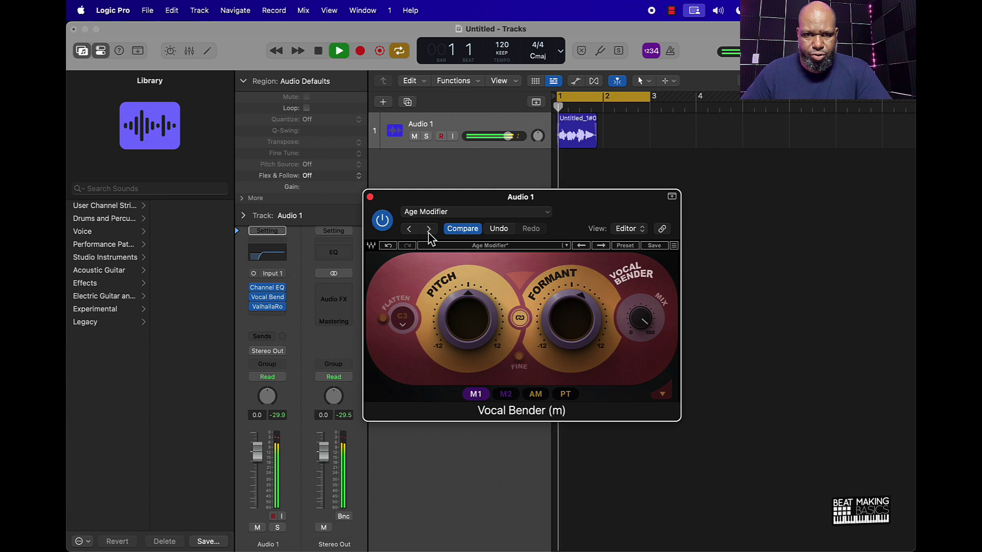
{"action": "left_click", "coordinate": [428, 230]}
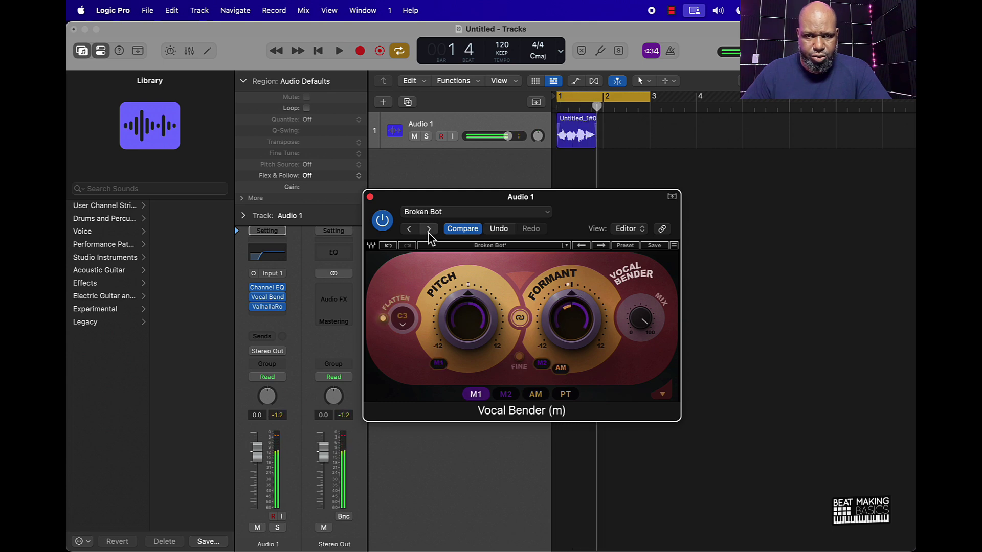
{"action": "left_click", "coordinate": [429, 229]}
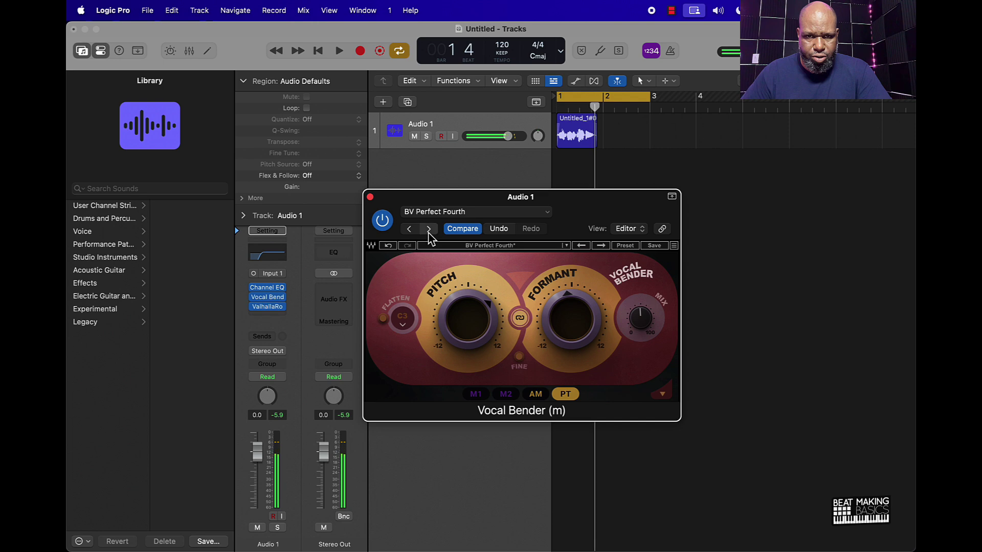
{"action": "left_click", "coordinate": [428, 229]}
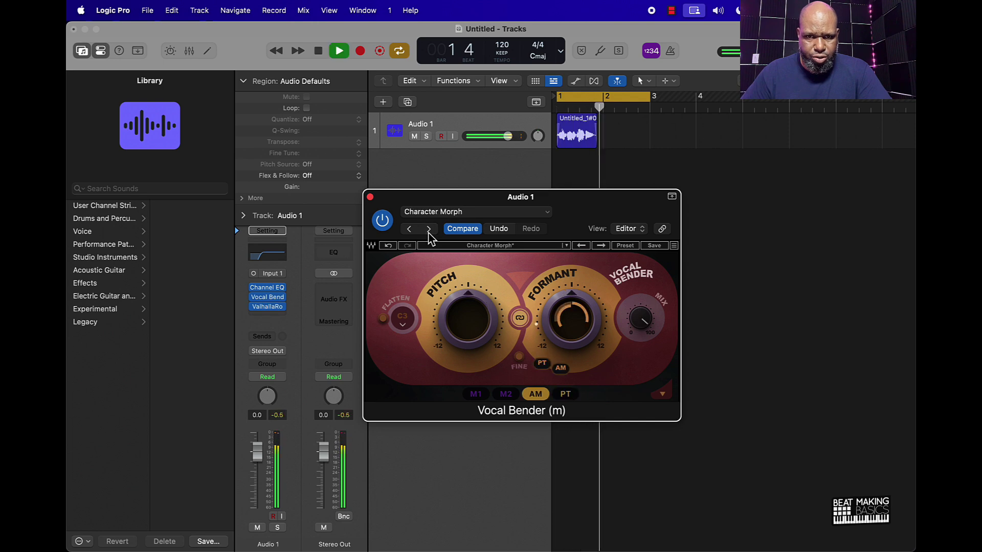
{"action": "left_click", "coordinate": [428, 230]}
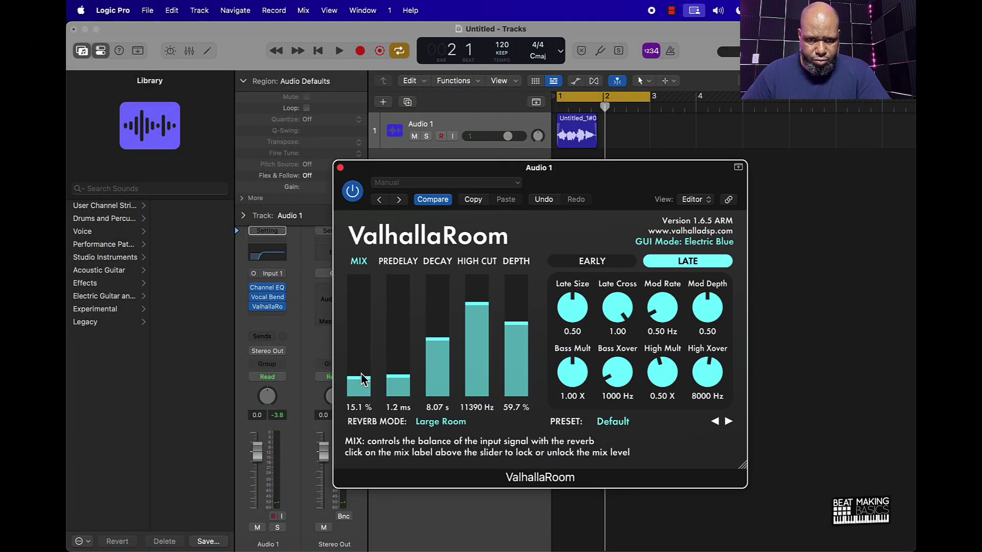
Step: Lower ValhallaRoom's mix to 15.1 %, close its window and restart vocal playback
{"action": "left_click", "coordinate": [340, 167]}
{"action": "key", "text": "space"}
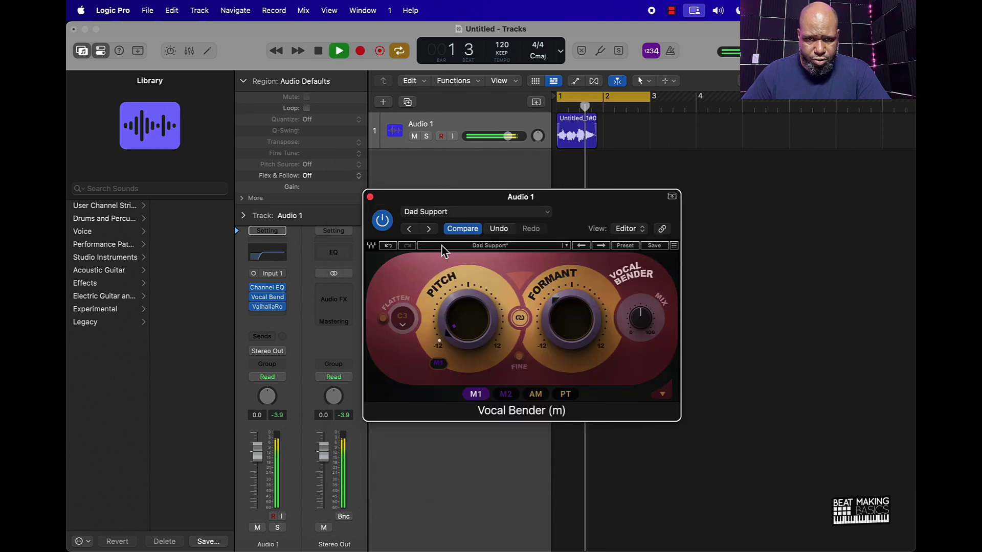
Step: Audition Vocal Bender presets from Dad Support onward, settle on Get Off The Stage, stop playback and close the plug-in
{"action": "left_click", "coordinate": [428, 229]}
{"action": "left_click", "coordinate": [430, 229]}
{"action": "left_click", "coordinate": [429, 229]}
{"action": "left_click", "coordinate": [429, 230]}
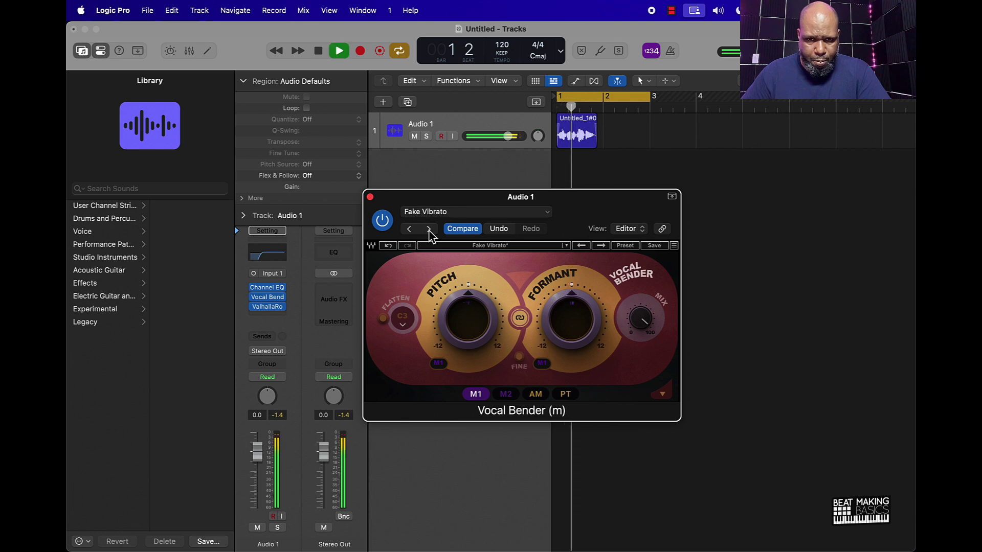
{"action": "left_click", "coordinate": [429, 230]}
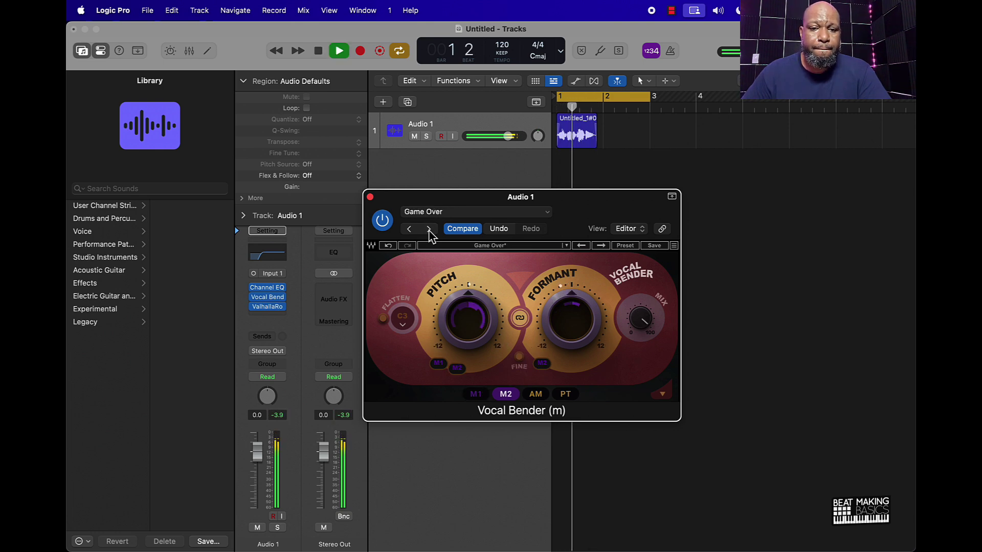
{"action": "left_click", "coordinate": [429, 230]}
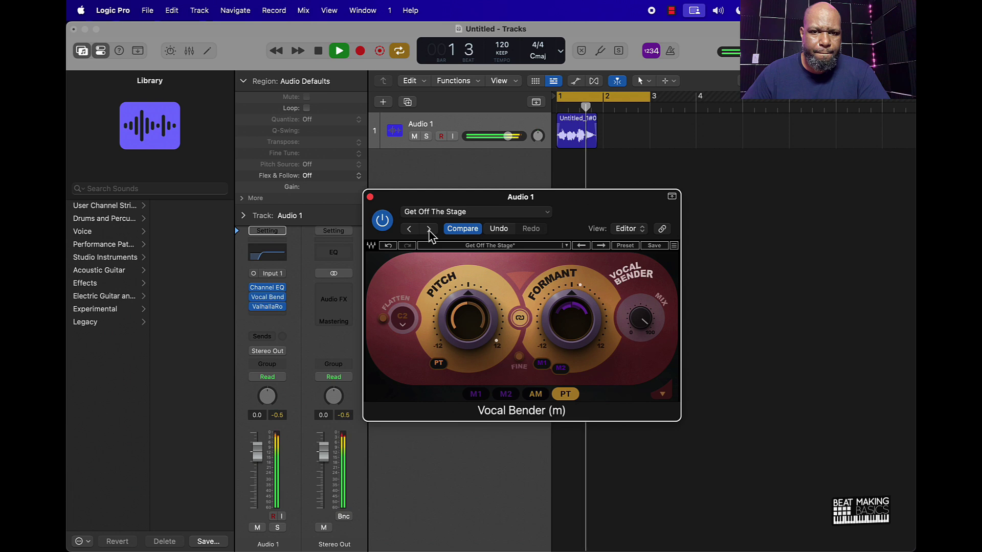
{"action": "key", "text": "space"}
{"action": "left_click", "coordinate": [370, 197]}
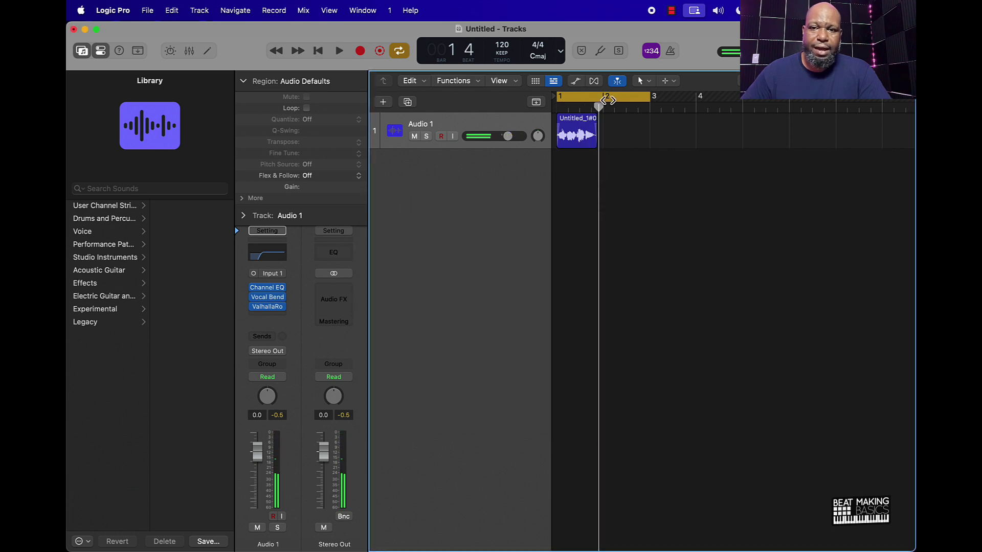
Step: Turn off cycle mode, return the playhead to bar 1 and select the vocal region on Audio 1
{"action": "left_click", "coordinate": [604, 103]}
{"action": "key", "text": "Return"}
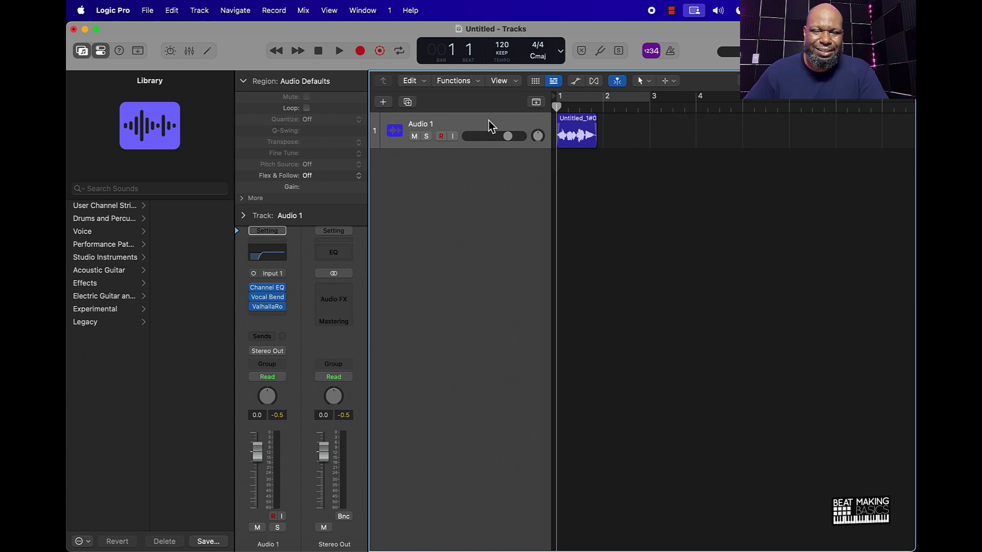
{"action": "key", "text": "super+a"}
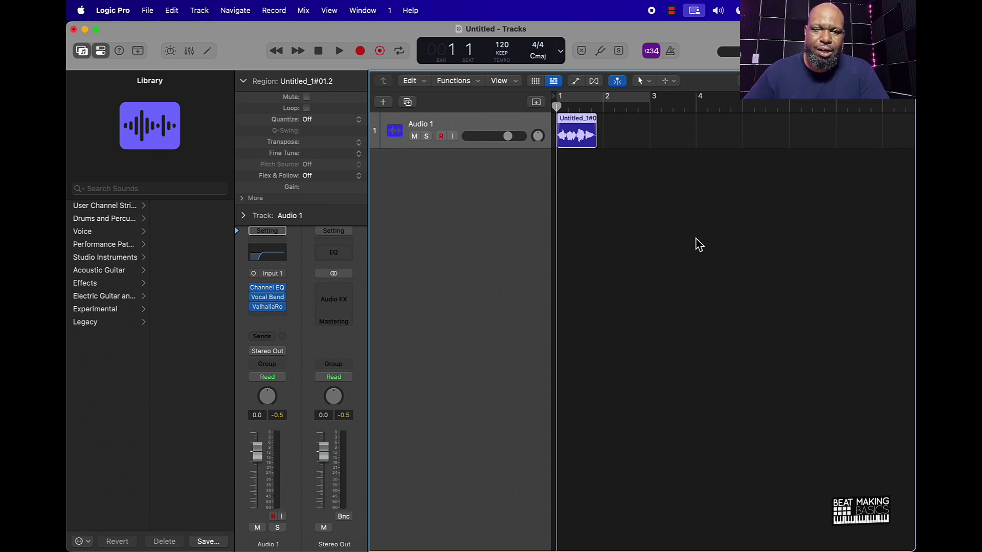
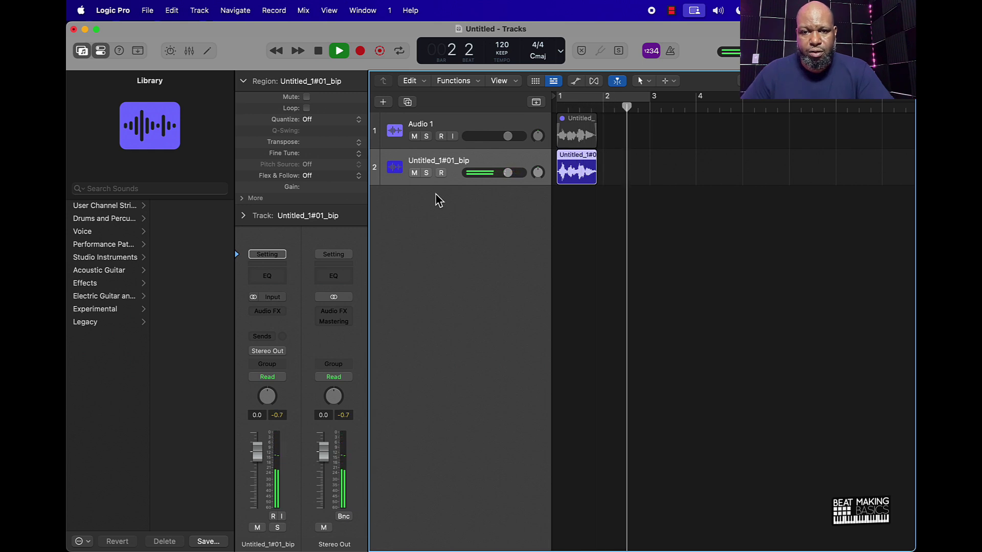
Step: Extend the bounced vocal region on track 2 to a length of two bars and play it from the start
{"action": "key", "text": "space"}
{"action": "left_click_drag", "start_coordinate": [593, 182], "coordinate": [646, 178]}
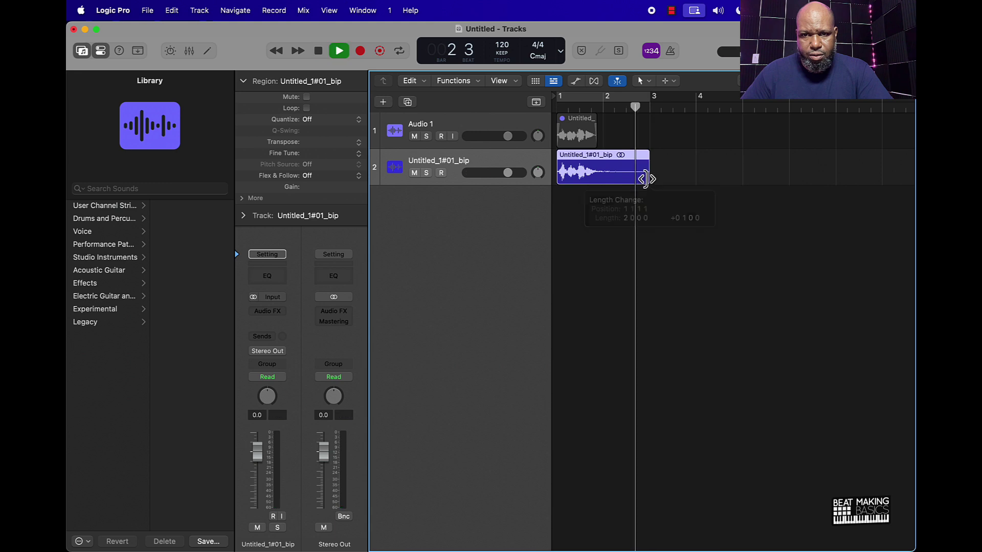
{"action": "key", "text": "space"}
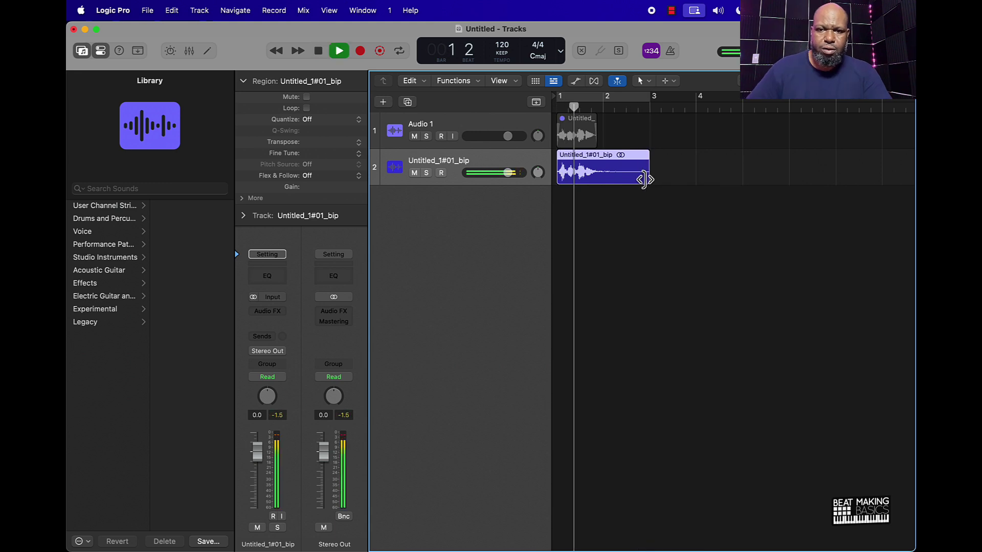
Step: Lengthen the bounced vocal region on track 2 to three bars, ending at bar 4, and replay it from the start
{"action": "left_click_drag", "start_coordinate": [644, 179], "coordinate": [696, 182]}
{"action": "key", "text": "space"}
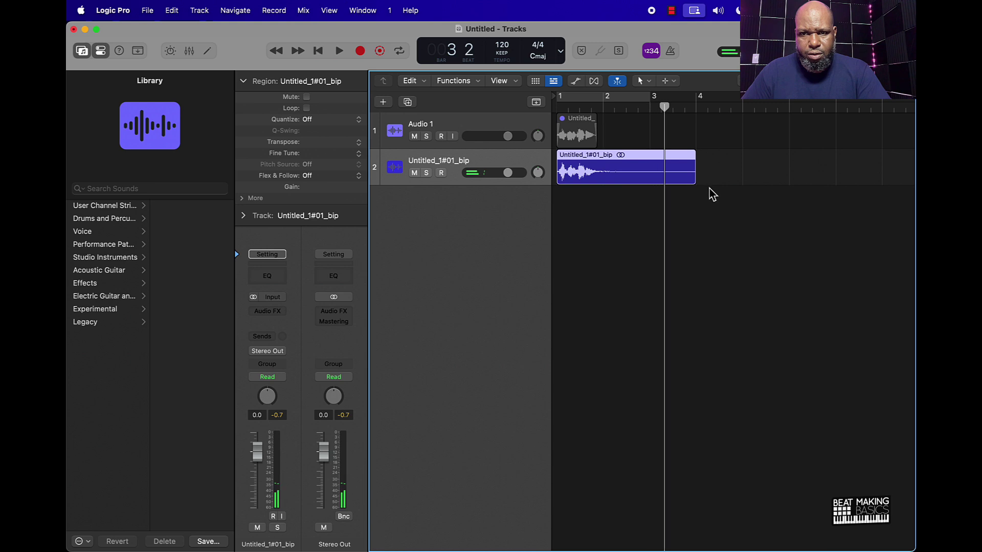
{"action": "key", "text": "Return"}
{"action": "key", "text": "space"}
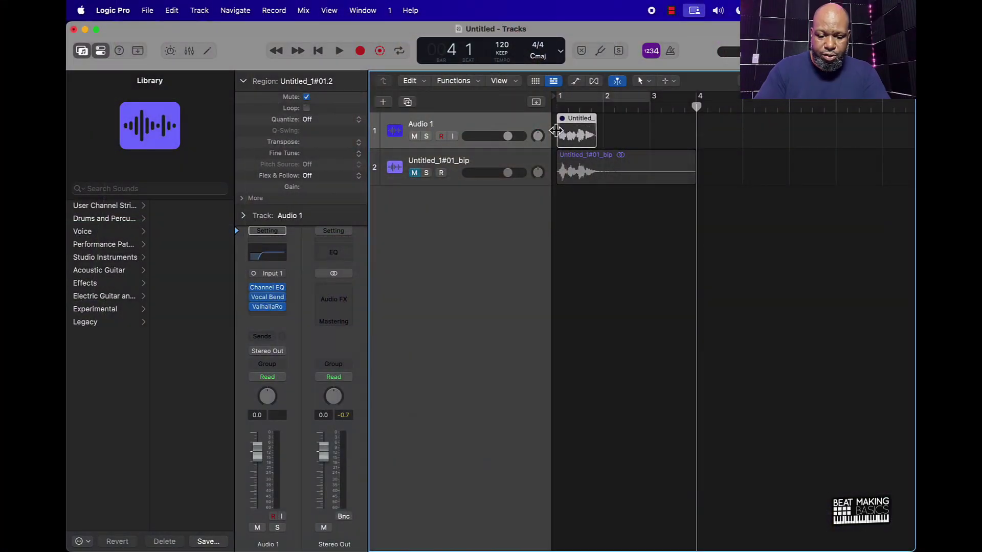
Step: Unmute the Audio 1 vocal region and audition Vocal Bender's GF Support preset on it in cycle mode
{"action": "key", "text": "ctrl+m"}
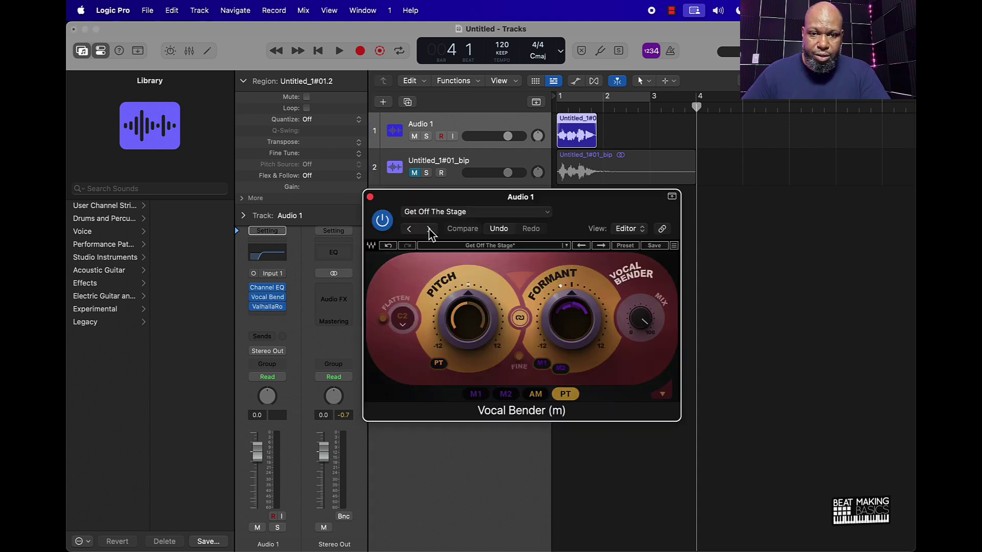
{"action": "left_click", "coordinate": [428, 229]}
{"action": "left_click", "coordinate": [636, 97]}
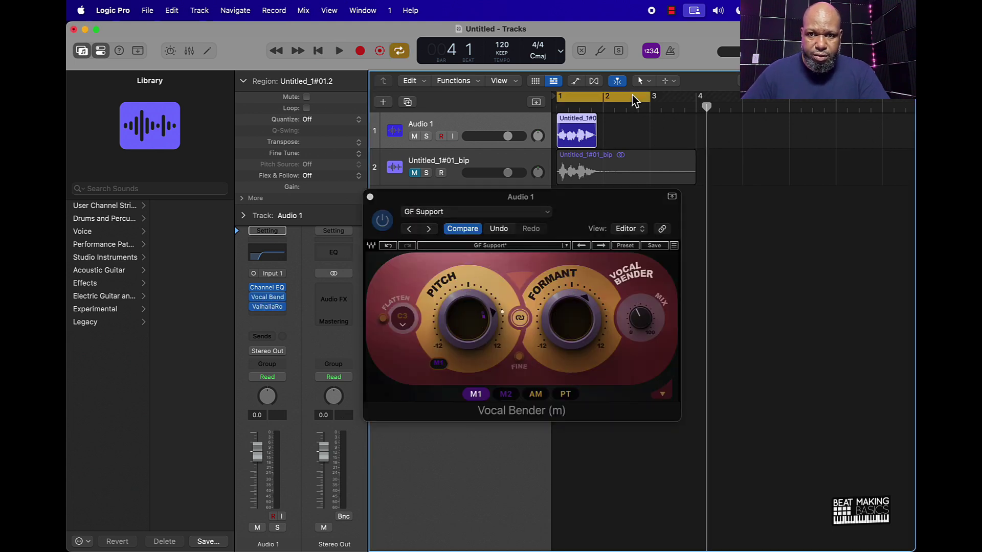
{"action": "key", "text": "space"}
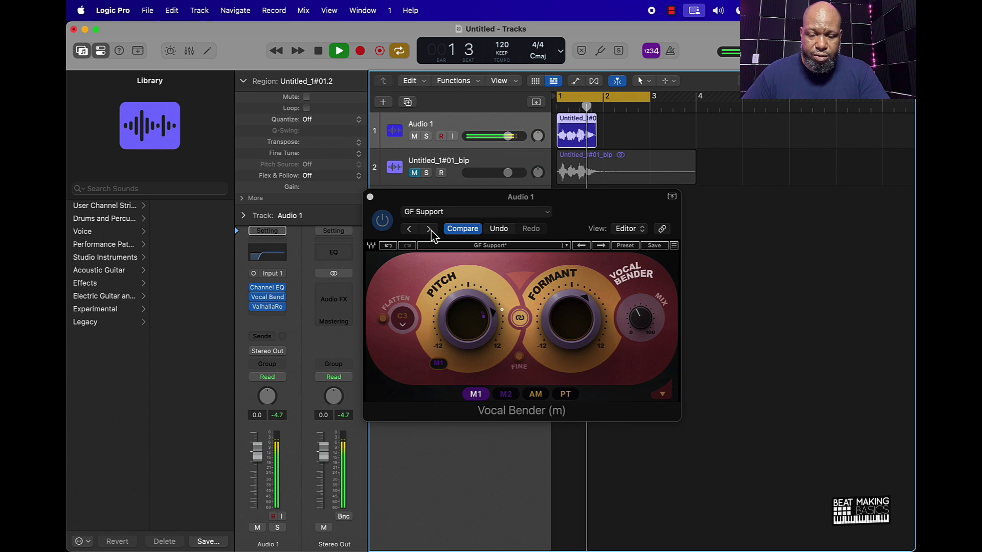
{"action": "key", "text": "space"}
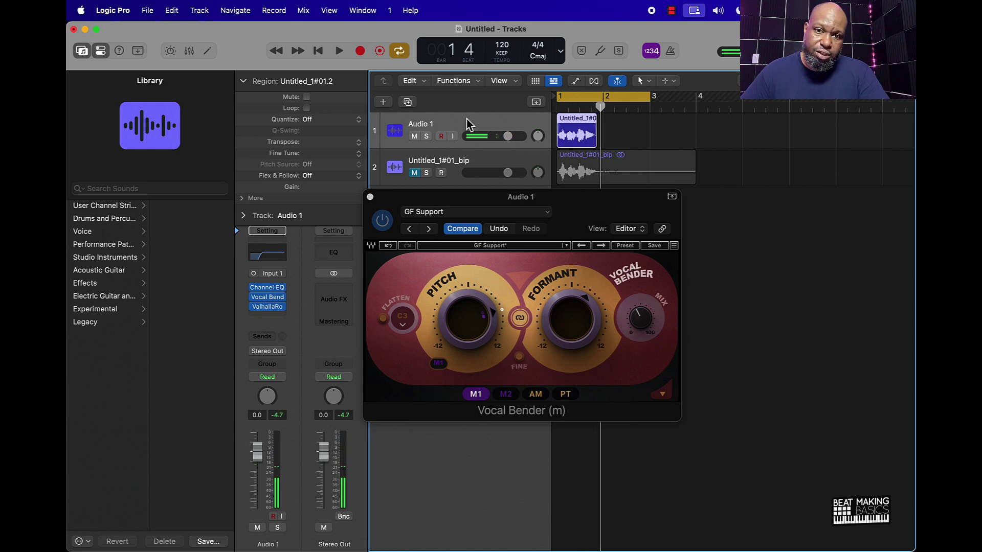
{"action": "left_click", "coordinate": [370, 196]}
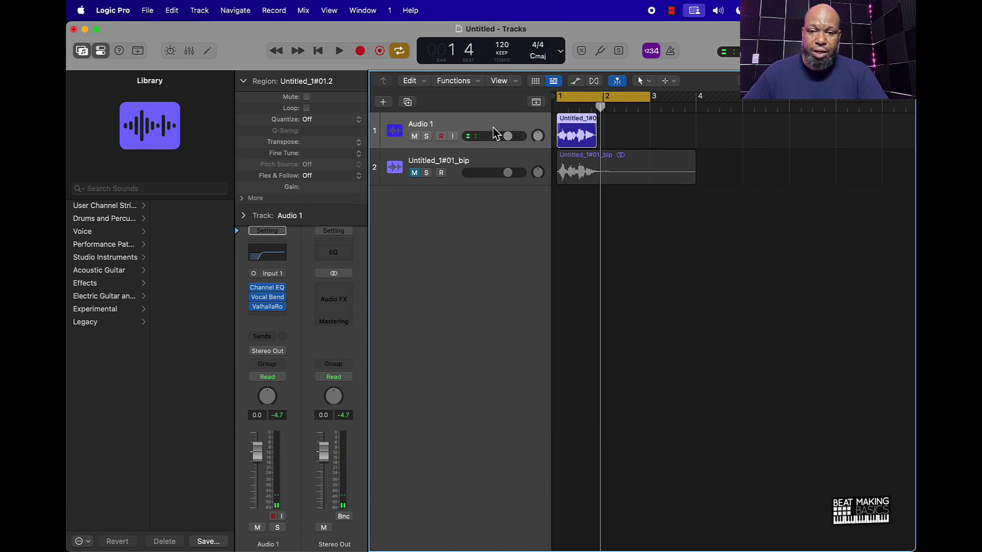
Step: Bounce the Audio 1 region in place to a new track with the source muted, and extend the bounced region to bar 4
{"action": "right_click", "coordinate": [586, 134]}
{"action": "left_click", "coordinate": [602, 134]}
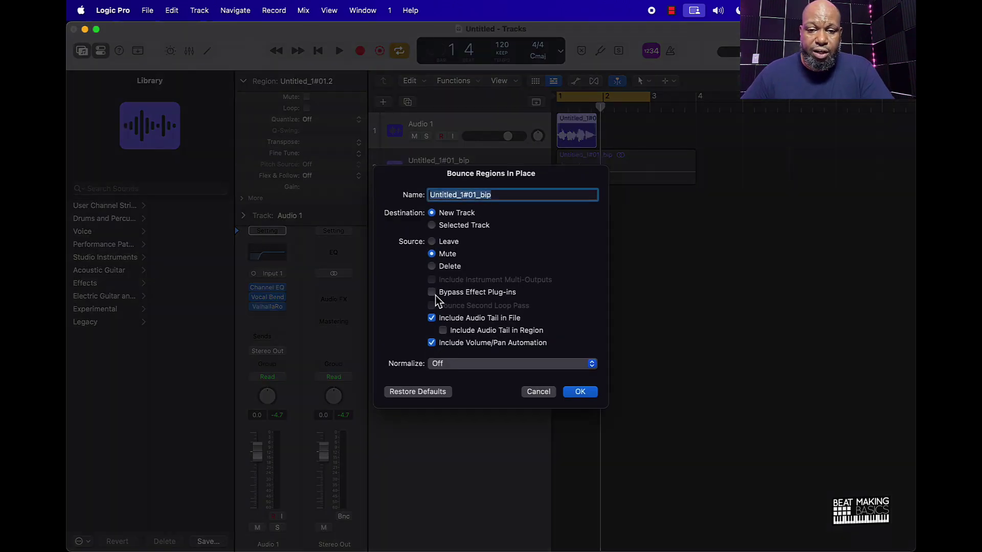
{"action": "left_click", "coordinate": [581, 392]}
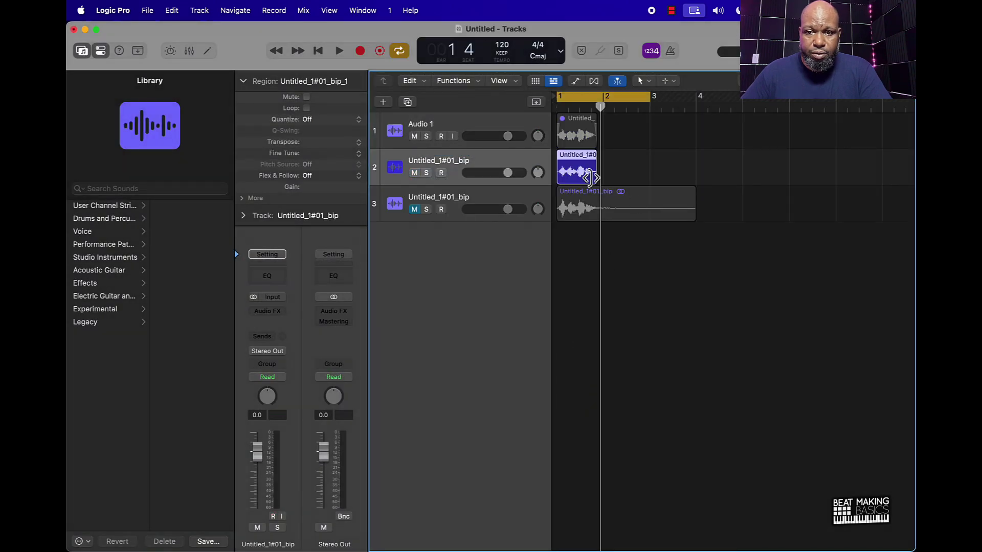
{"action": "left_click_drag", "start_coordinate": [588, 178], "coordinate": [688, 190]}
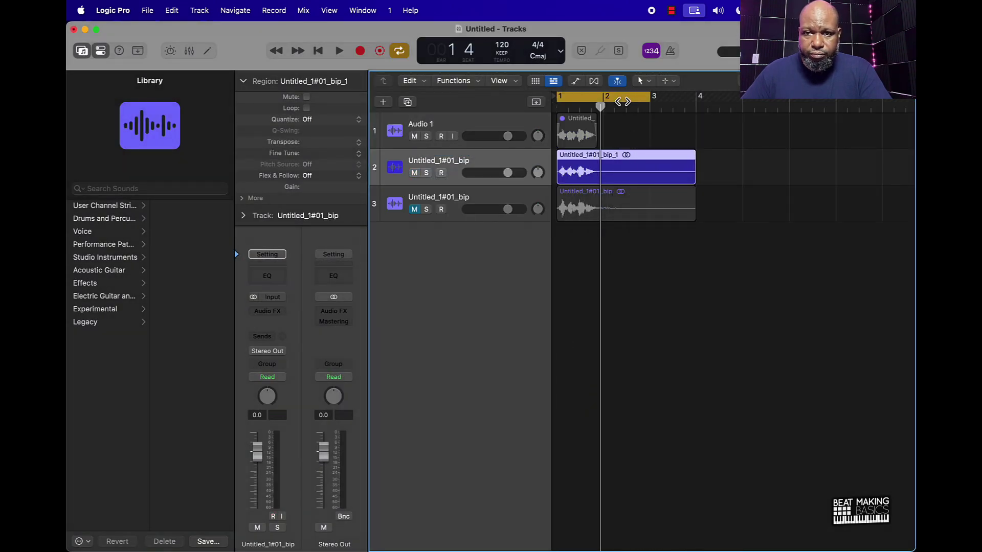
Step: Turn off cycle mode and play the GF Support bounce on track 2 from bar 1
{"action": "left_click", "coordinate": [622, 102]}
{"action": "key", "text": "Return"}
{"action": "key", "text": "space"}
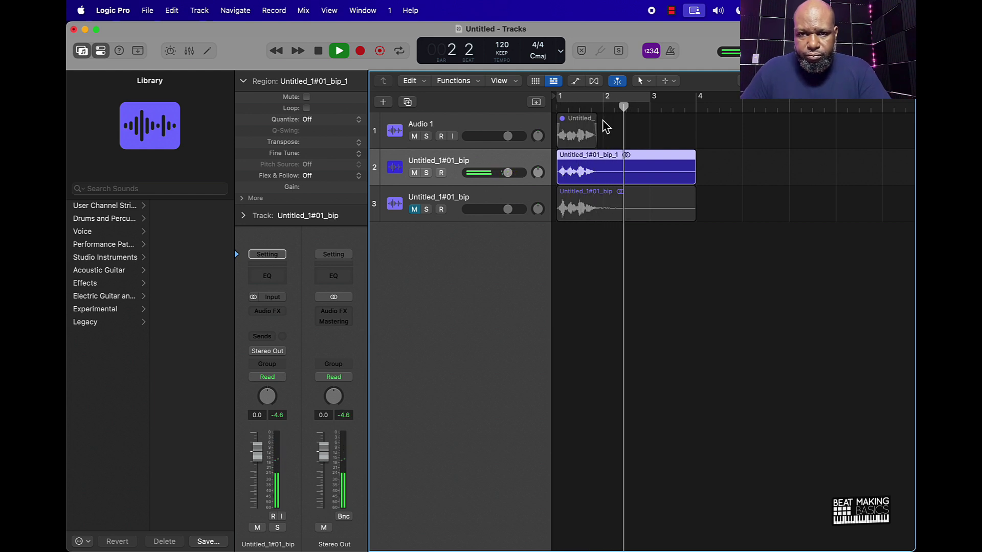
{"action": "key", "text": "space"}
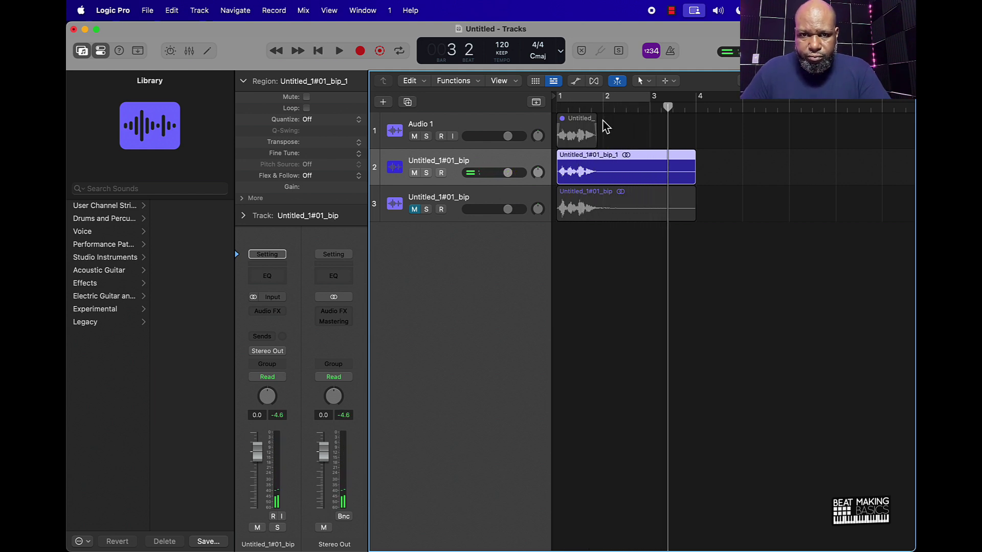
Step: Mute track 2 and unmute the original vocal region on Audio 1
{"action": "left_click", "coordinate": [415, 173]}
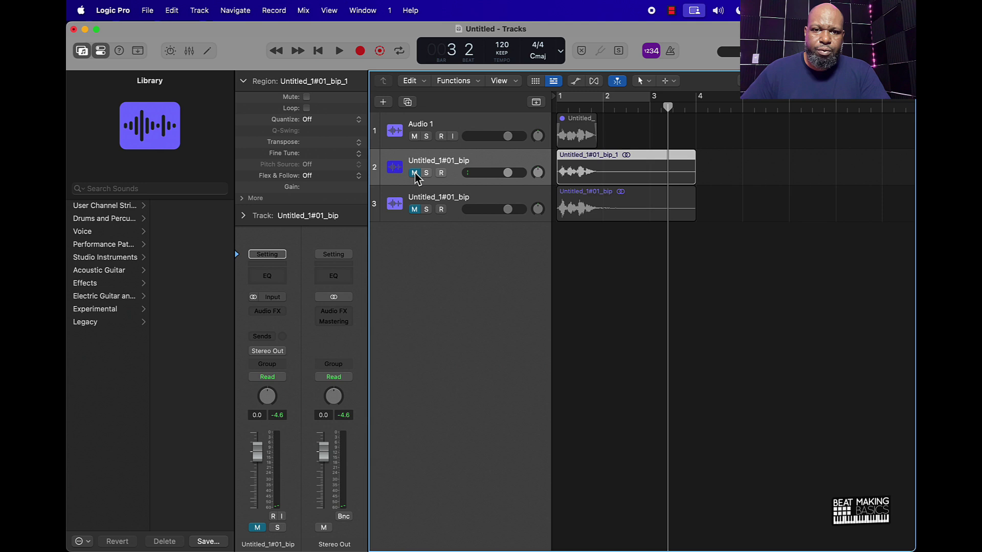
{"action": "left_click", "coordinate": [400, 134]}
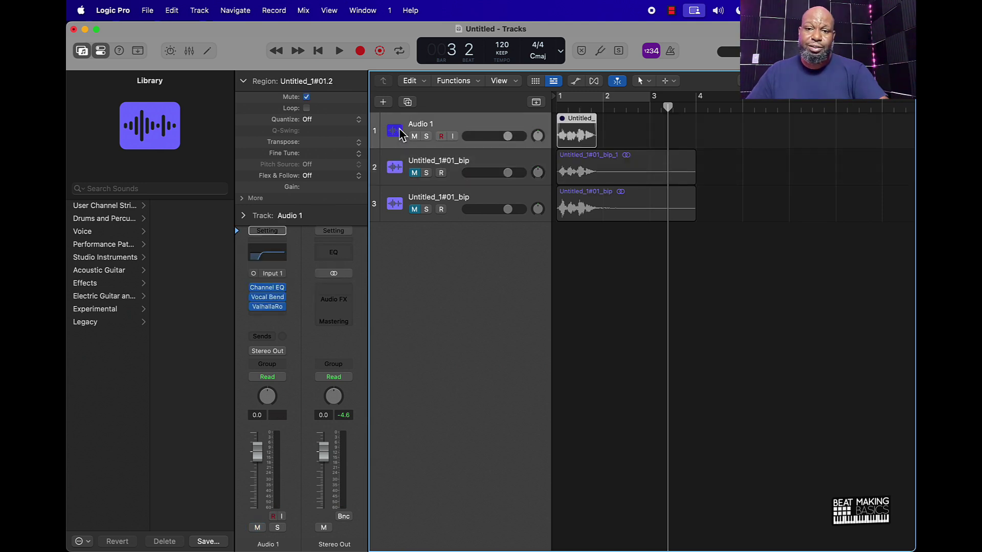
{"action": "key", "text": "ctrl+m"}
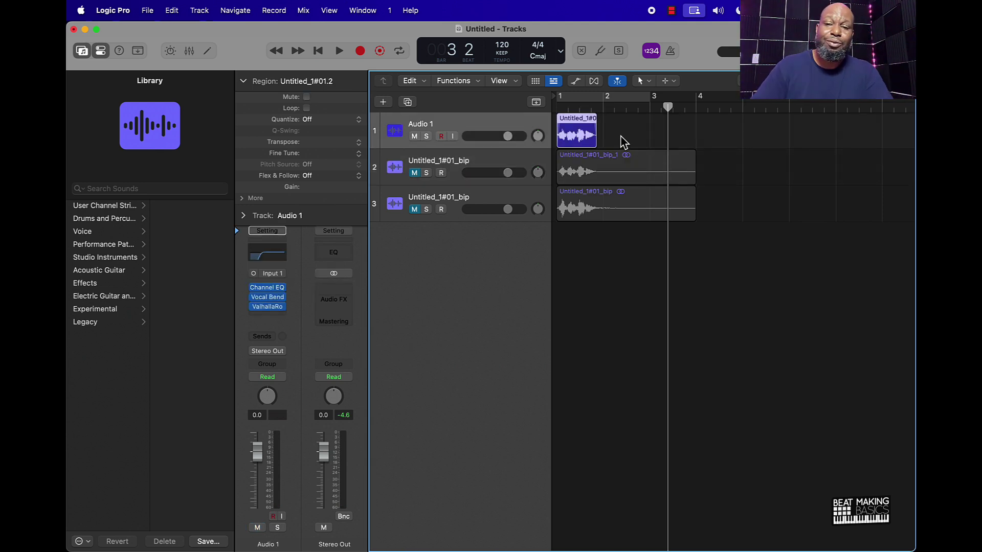
Step: Load Vocal Bender's Chipmunk preset on Audio 1, browse the other AU presets and close the plug-in window
{"action": "left_click", "coordinate": [269, 299]}
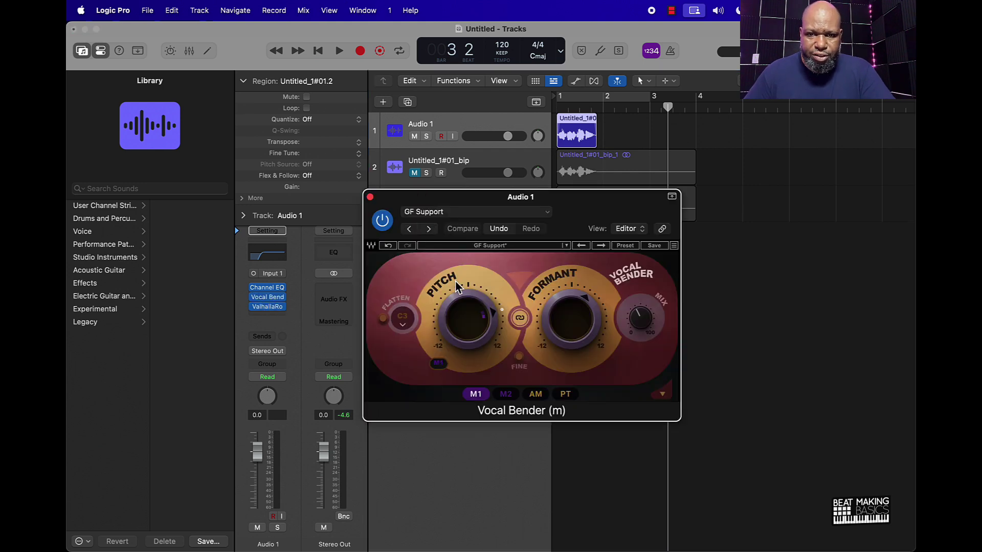
{"action": "left_click", "coordinate": [434, 217]}
{"action": "mouse_move", "coordinate": [511, 446]}
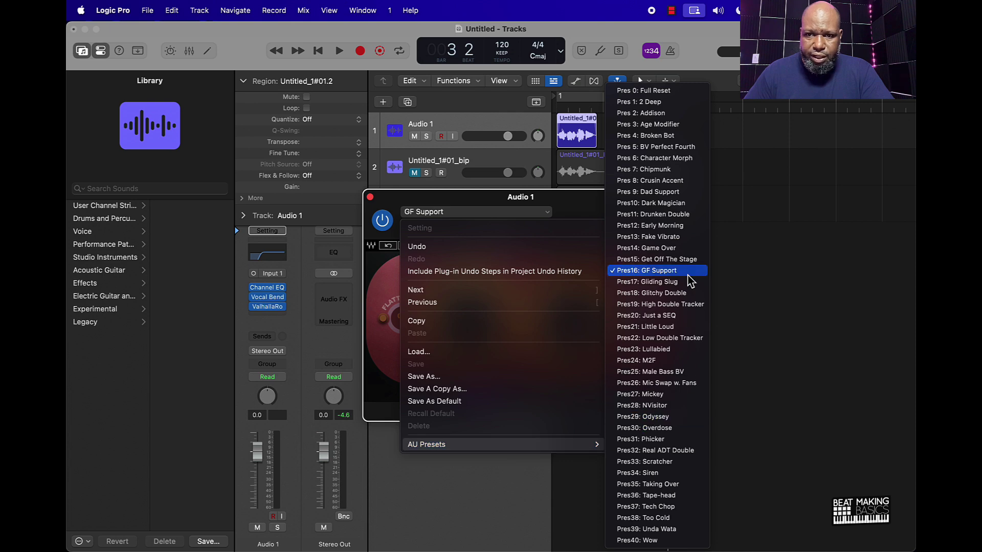
{"action": "left_click", "coordinate": [665, 169]}
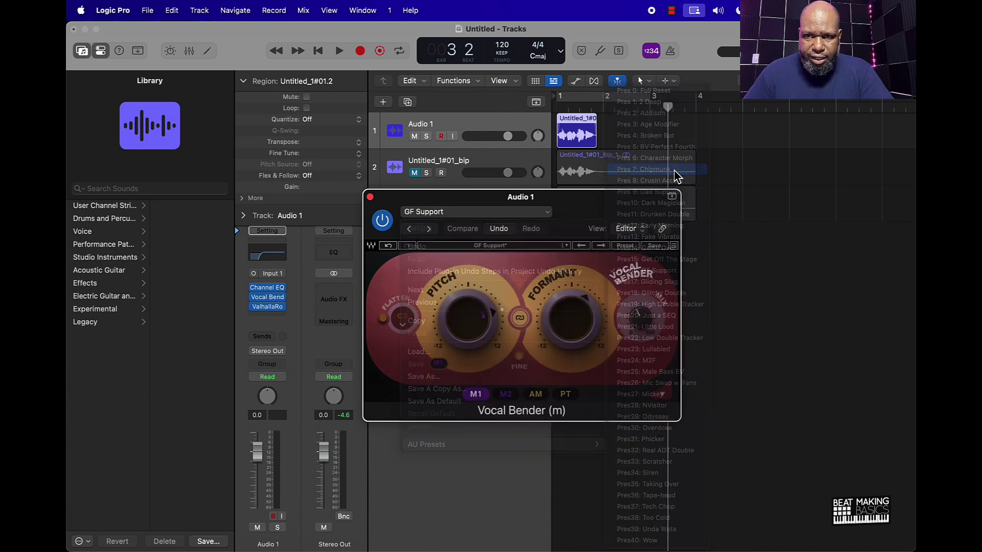
{"action": "left_click", "coordinate": [453, 219]}
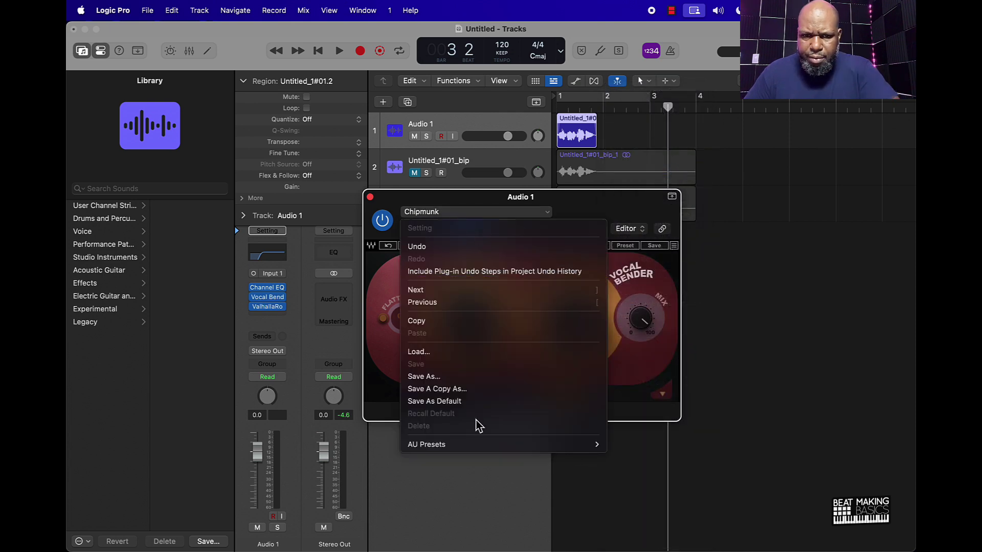
{"action": "mouse_move", "coordinate": [589, 446]}
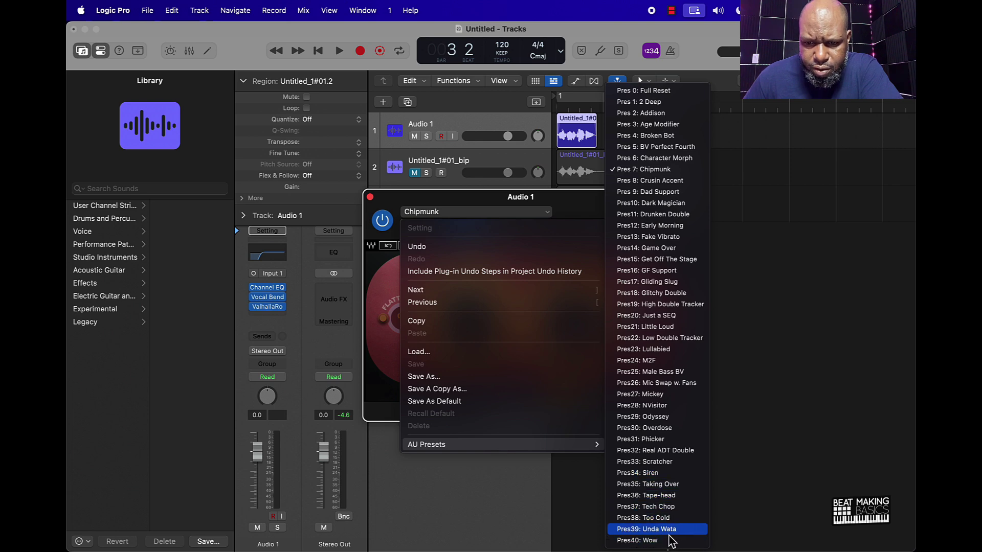
{"action": "left_click", "coordinate": [820, 195]}
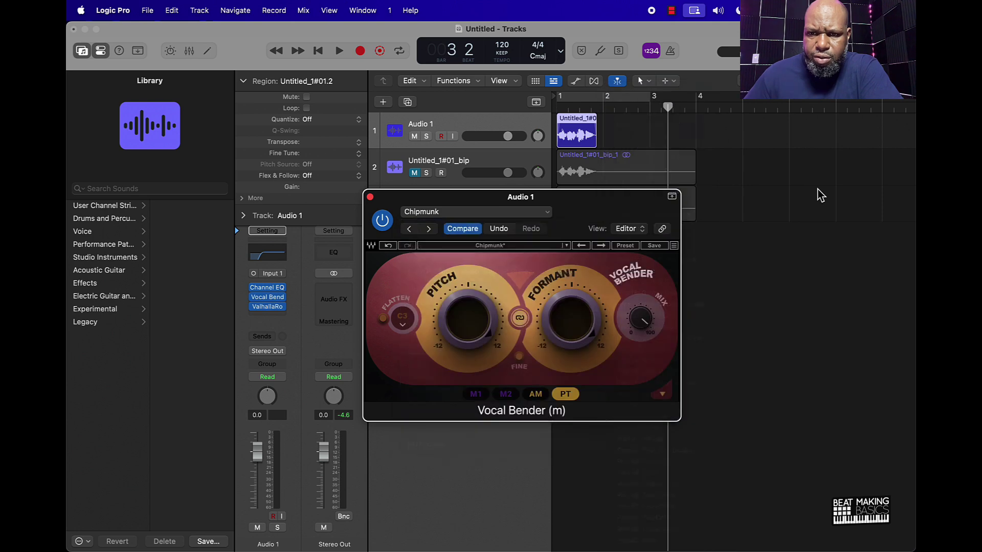
{"action": "left_click", "coordinate": [370, 198]}
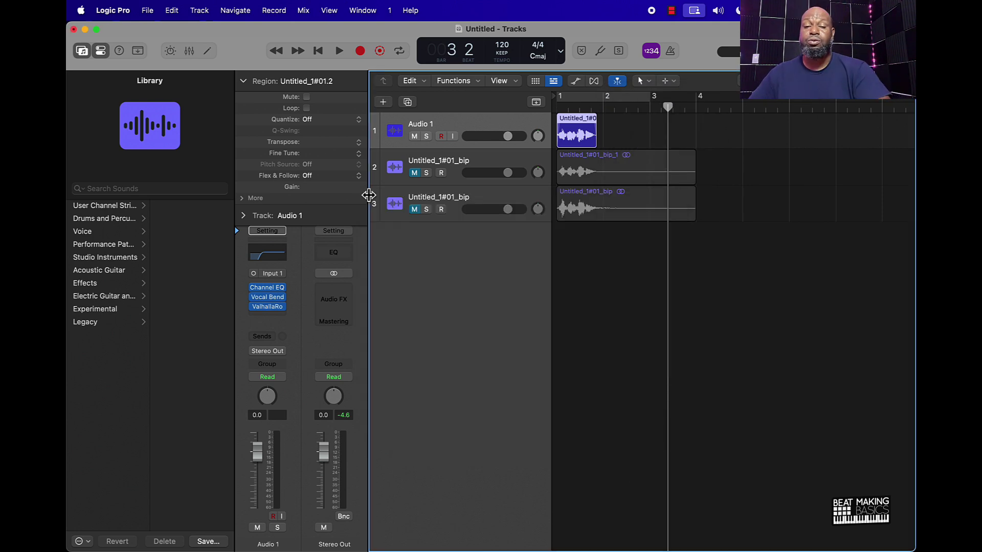
Step: Play the Audio 1 vocal with the Chipmunk preset from bar 1, then stop playback
{"action": "key", "text": "Return"}
{"action": "key", "text": "space"}
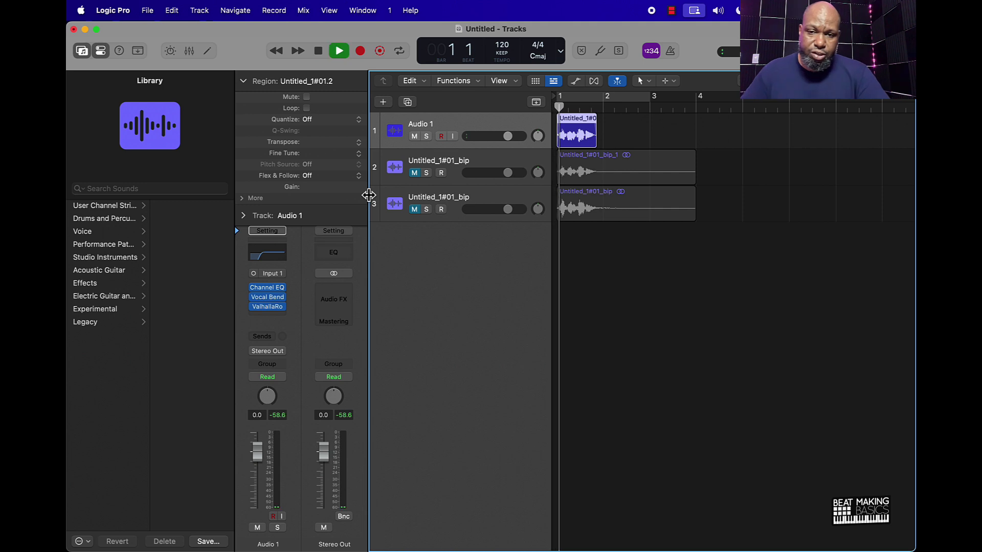
{"action": "key", "text": "space"}
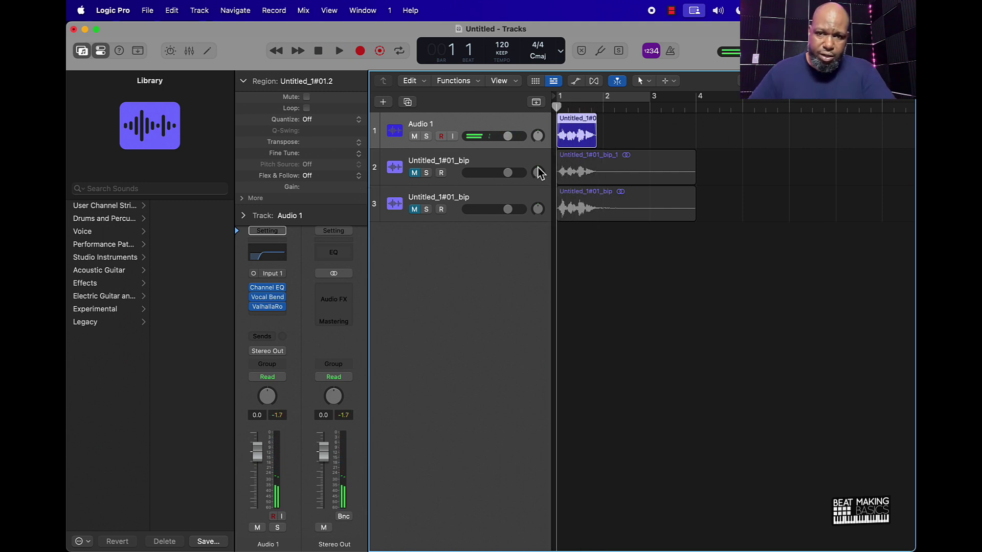
Step: Bounce the Chipmunk-processed Audio 1 region in place to a new track, muting the source, and extend the result to three bars
{"action": "right_click", "coordinate": [574, 136]}
{"action": "left_click", "coordinate": [578, 140]}
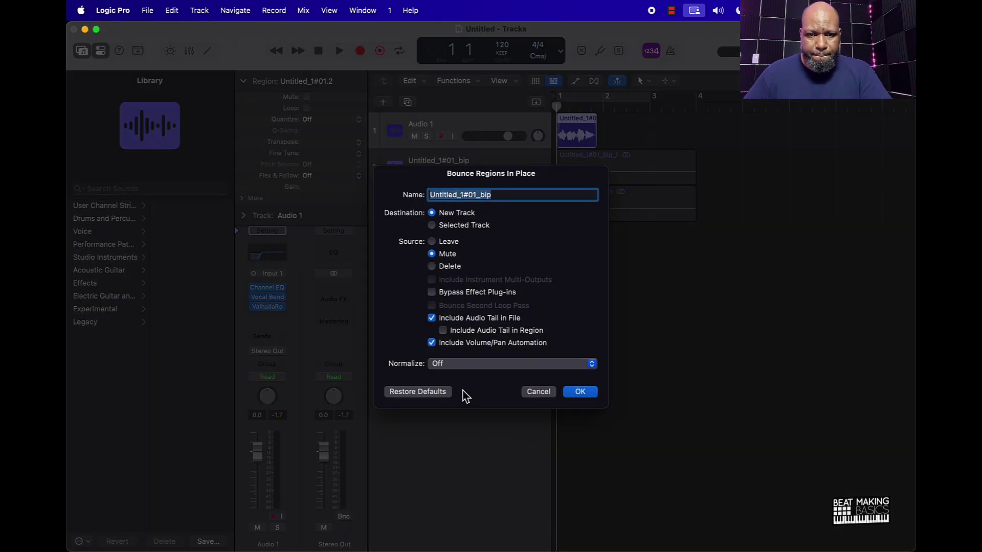
{"action": "left_click", "coordinate": [580, 391]}
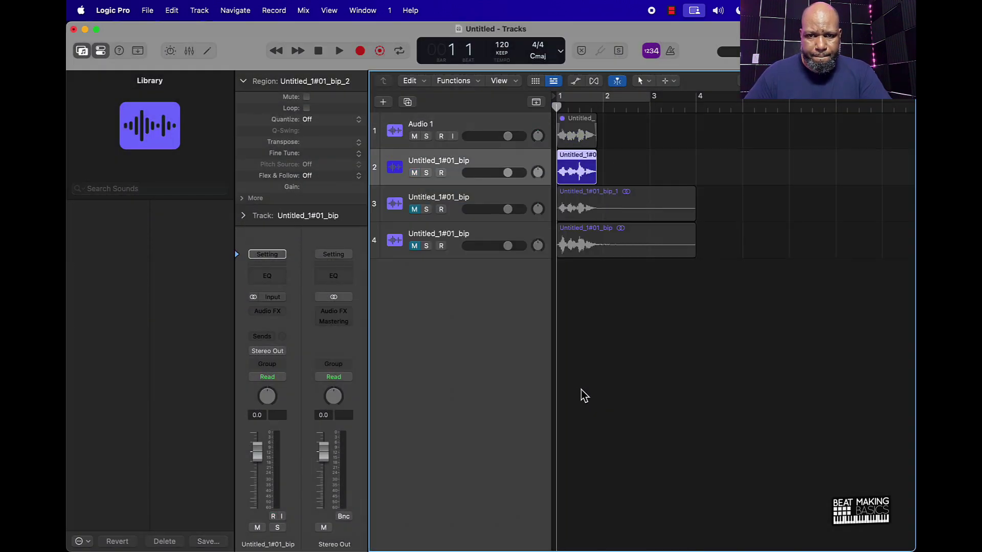
{"action": "left_click_drag", "start_coordinate": [593, 179], "coordinate": [695, 183]}
Step: Play the Chipmunk bounce on track 2 through its reverb tail twice from the start
{"action": "key", "text": "space"}
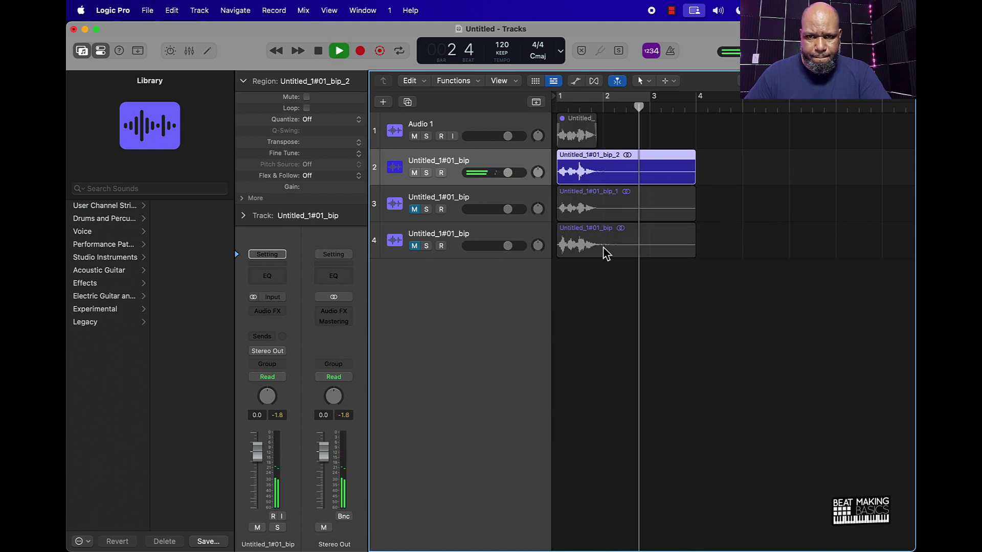
{"action": "key", "text": "space"}
{"action": "key", "text": "Return"}
{"action": "key", "text": "space"}
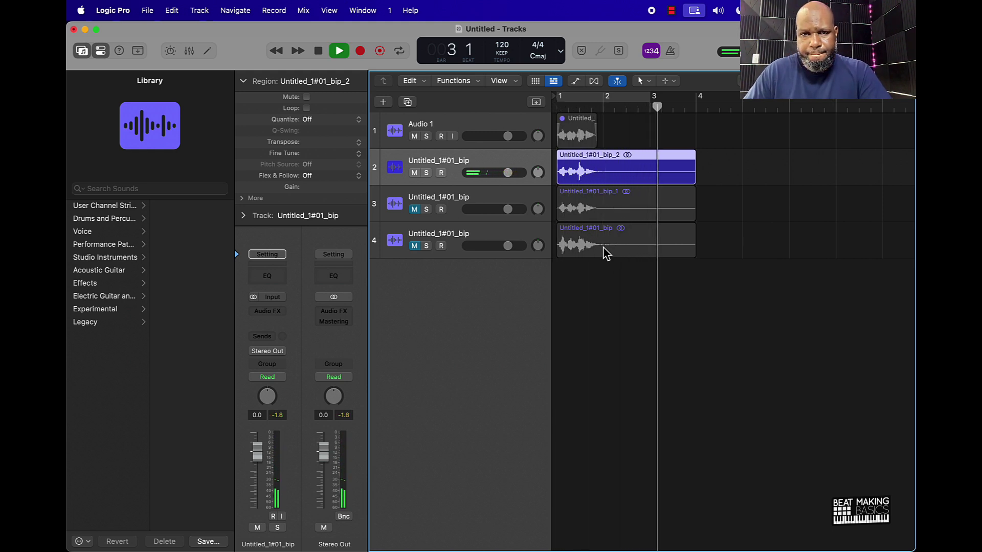
{"action": "key", "text": "space"}
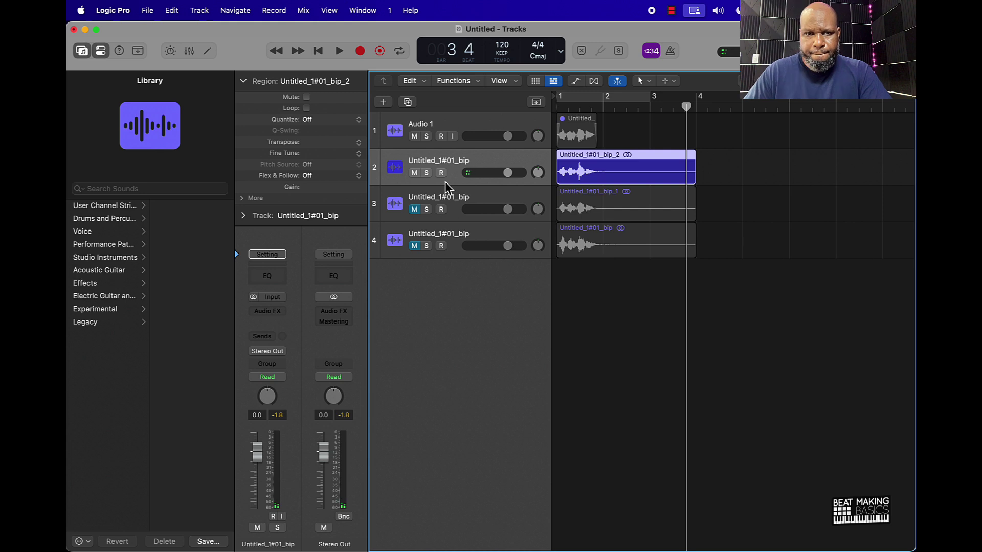
Step: Mute track 2, then audition track 3's bounce from bar 1 by unmuting it for playback and muting it again
{"action": "left_click", "coordinate": [414, 209]}
{"action": "key", "text": "Return"}
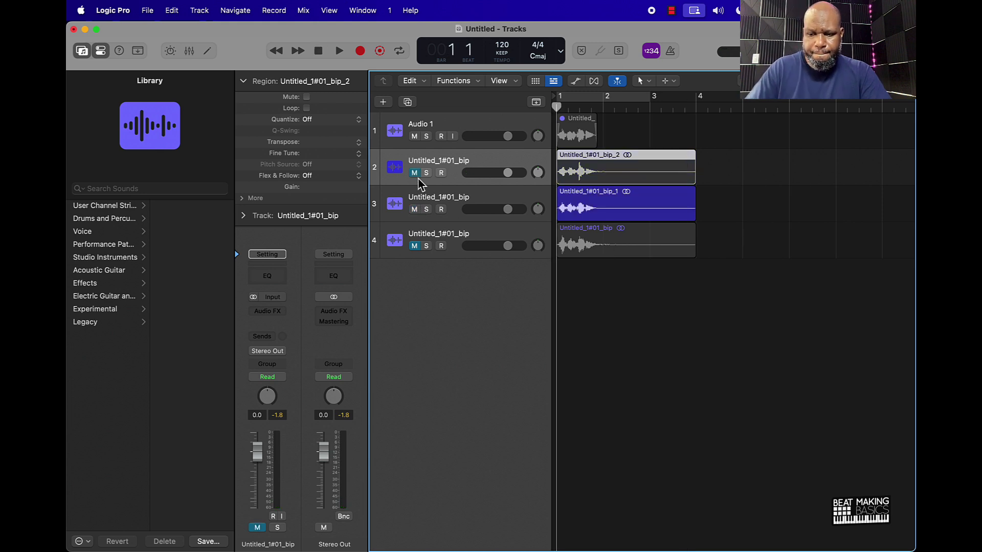
{"action": "key", "text": "space"}
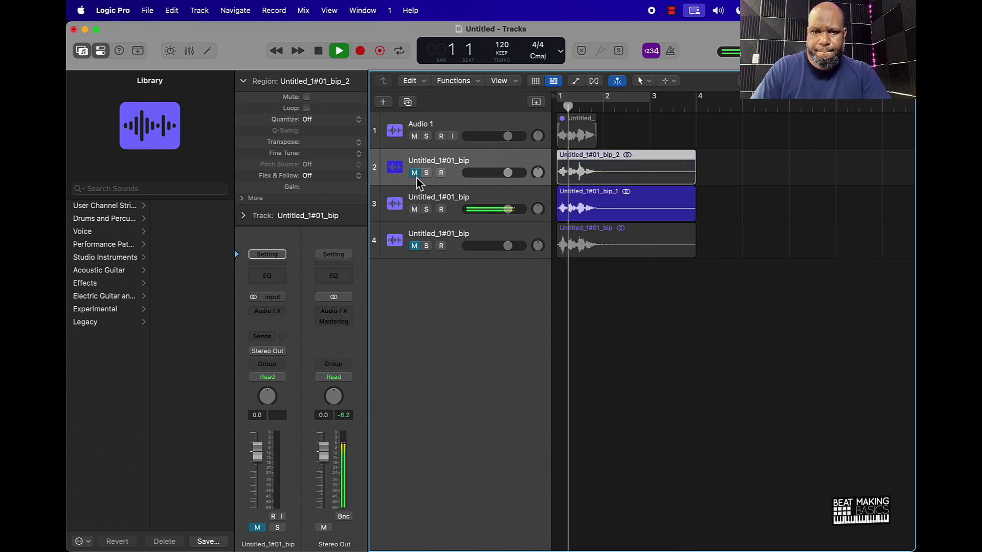
{"action": "left_click", "coordinate": [415, 210]}
{"action": "key", "text": "space"}
Step: Unmute track 4, play its bounced vocal twice from bar 1, and mute the track again
{"action": "left_click", "coordinate": [415, 246]}
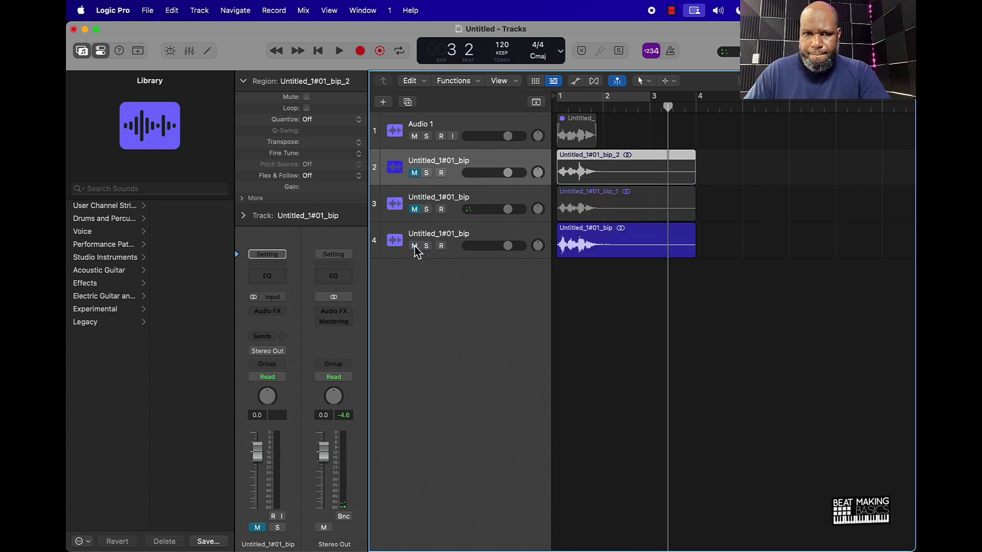
{"action": "key", "text": "Return"}
{"action": "key", "text": "space"}
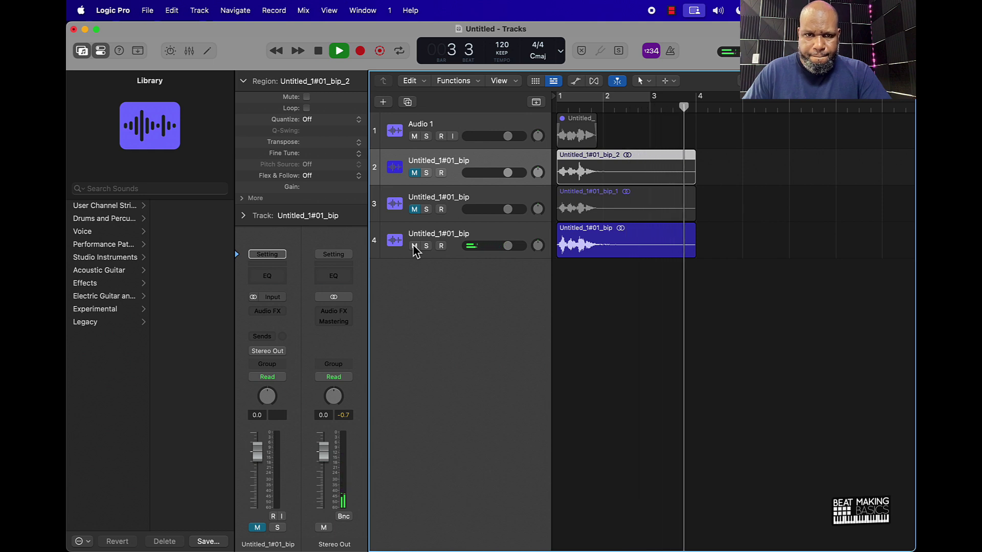
{"action": "key", "text": "Return"}
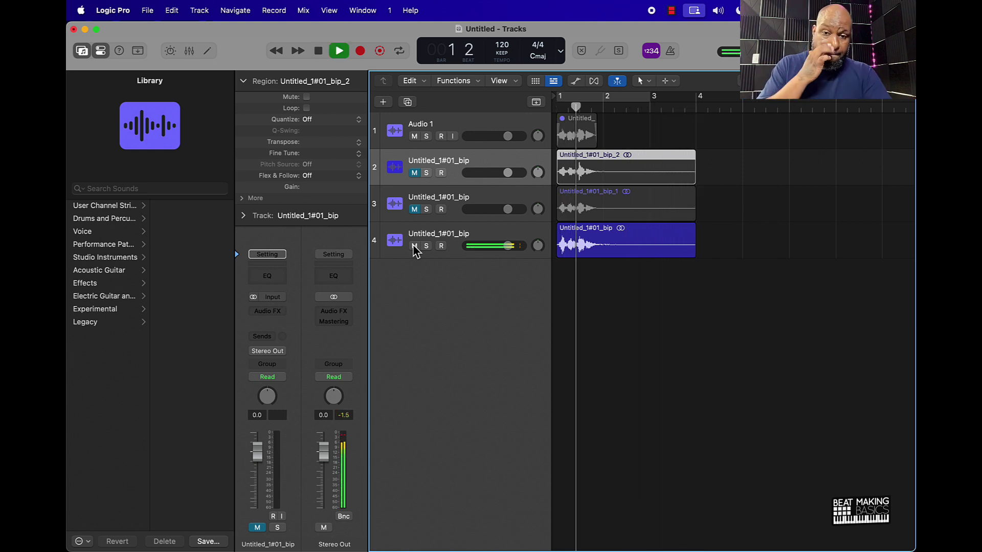
{"action": "key", "text": "space"}
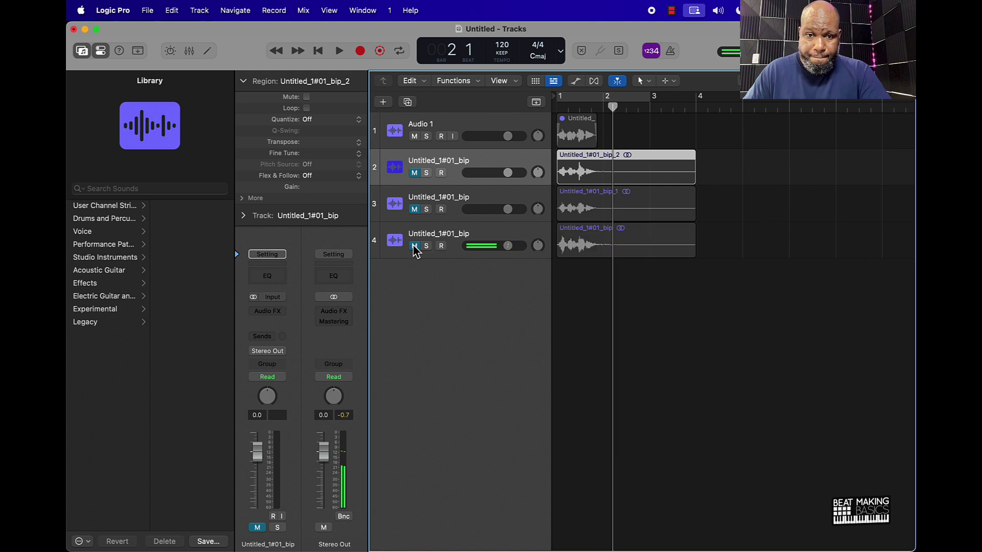
Step: Unmute tracks 2 to 4 and add a short fade-out at the end of each of their bounced regions
{"action": "left_click_drag", "start_coordinate": [412, 214], "coordinate": [411, 171]}
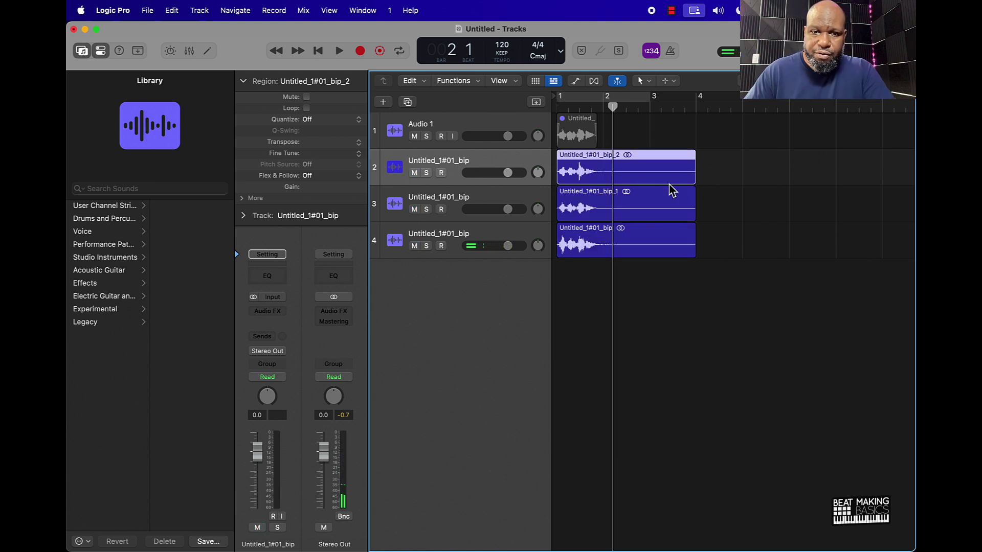
{"action": "key", "text": "t"}
{"action": "key", "text": "p"}
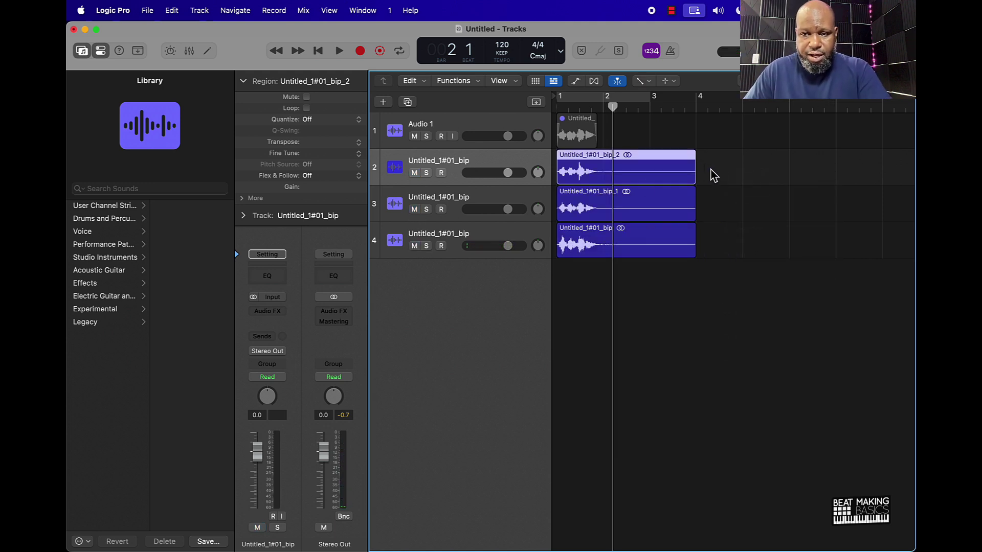
{"action": "left_click", "coordinate": [697, 199]}
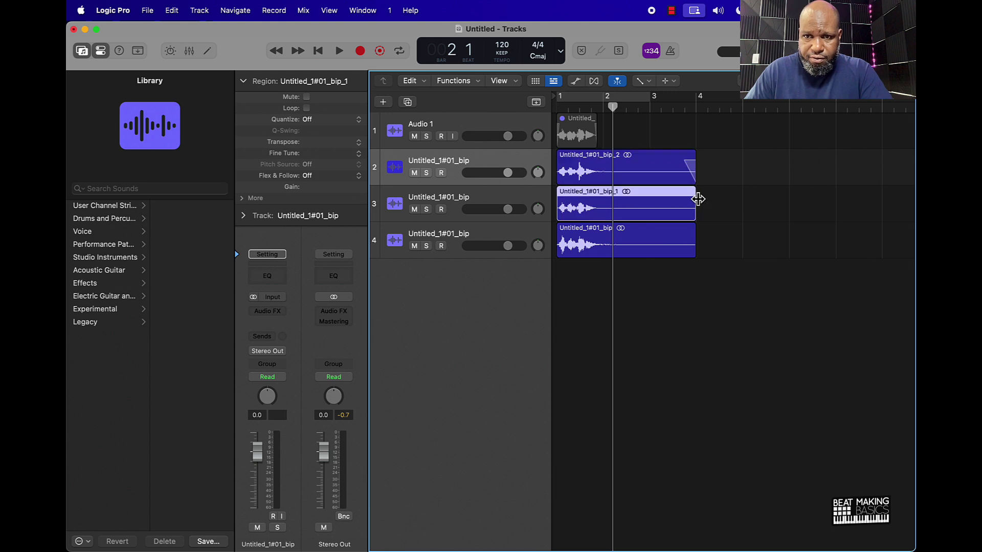
{"action": "left_click", "coordinate": [685, 241]}
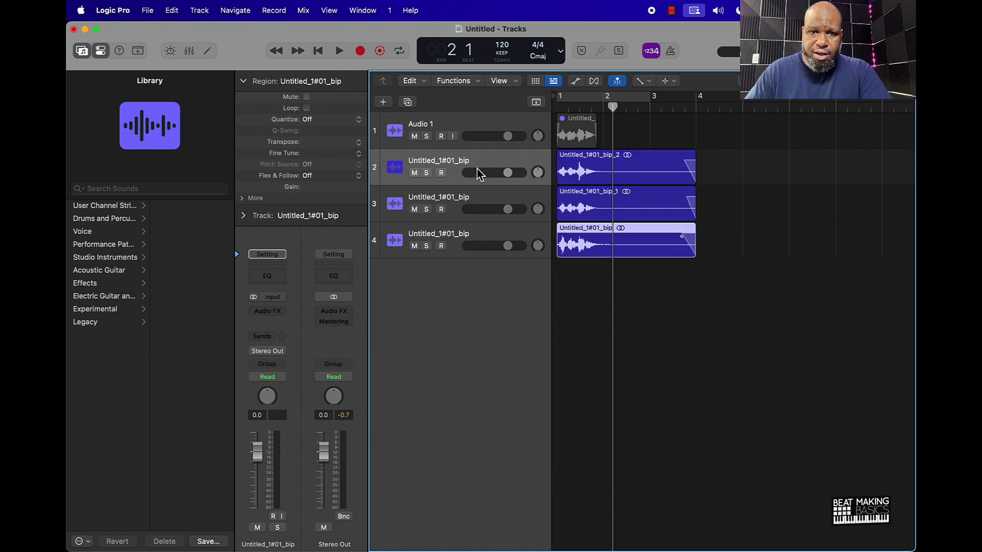
Step: Rename tracks 2, 3 and 4 as Cash Money JD Tag 1, Tag 2 and Tag 3, and name their regions to match
{"action": "double_click", "coordinate": [445, 161]}
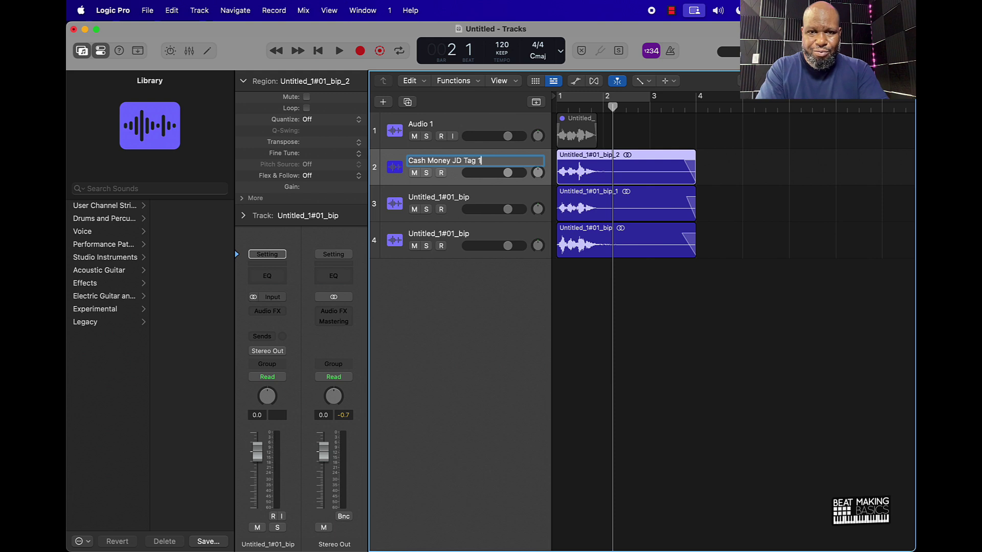
{"action": "left_click", "coordinate": [457, 209]}
{"action": "double_click", "coordinate": [481, 198]}
{"action": "type", "text": "Cash Money JD Tag 1"}
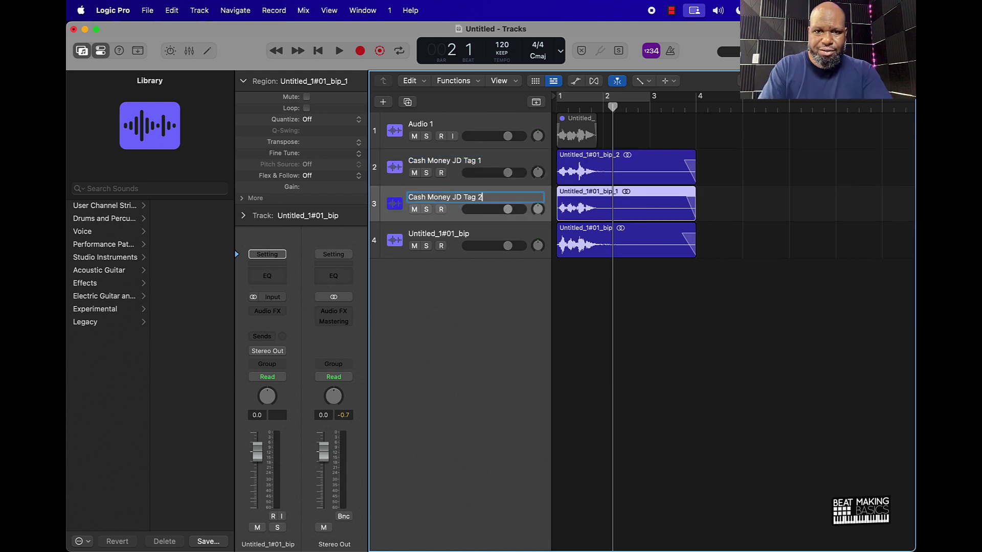
{"action": "left_click", "coordinate": [452, 234]}
{"action": "double_click", "coordinate": [447, 234]}
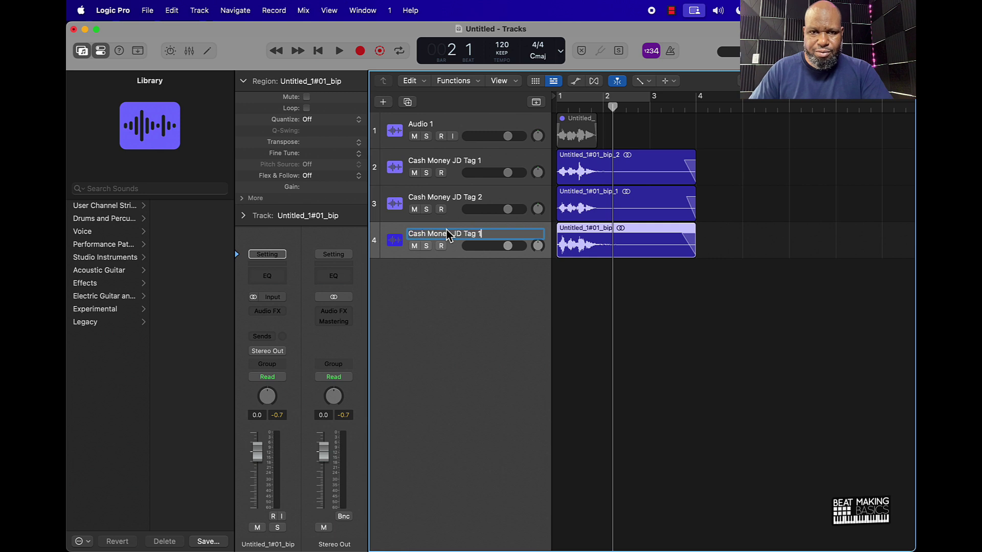
{"action": "key", "text": "Return"}
{"action": "key", "text": "super+a"}
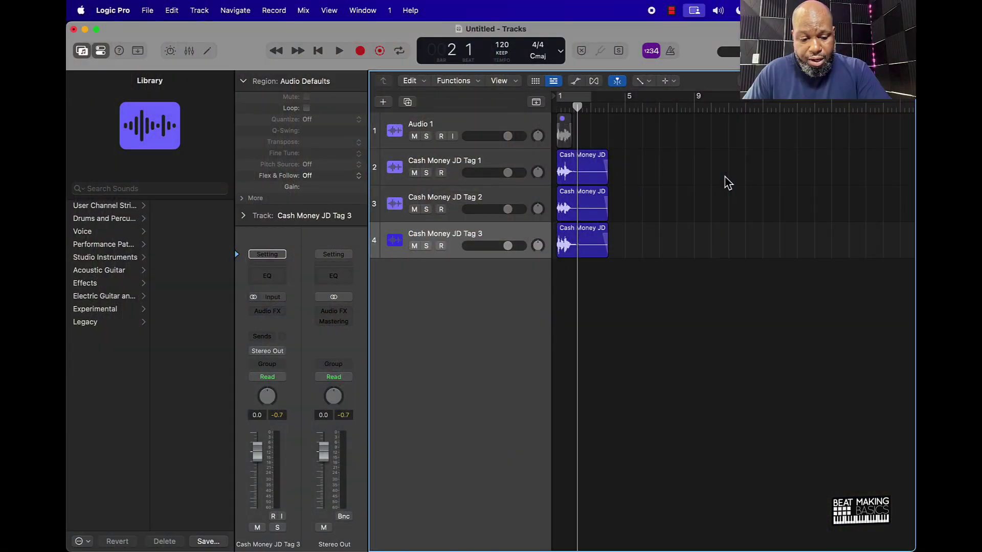
Step: Export all tracks to the Desktop as 24-bit WAVE files with normalization off and volume/pan automation included, and return the playhead to bar 1
{"action": "key", "text": "shift+super+e"}
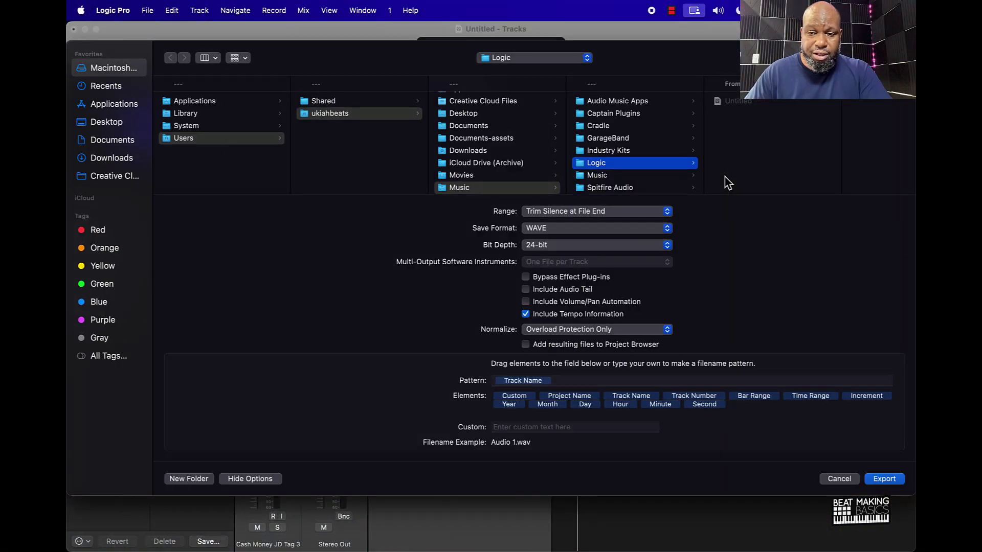
{"action": "left_click", "coordinate": [106, 122]}
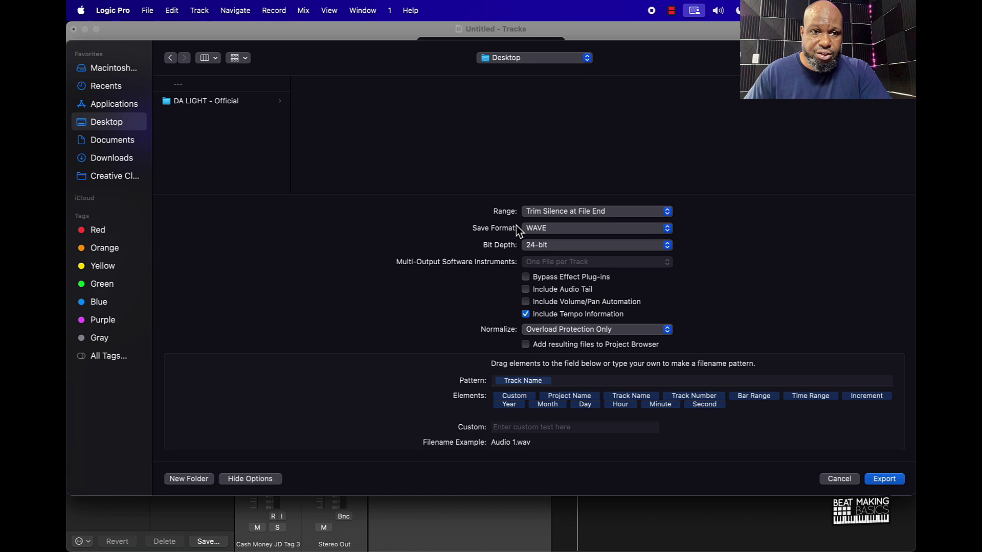
{"action": "left_click", "coordinate": [588, 331]}
{"action": "left_click", "coordinate": [532, 314]}
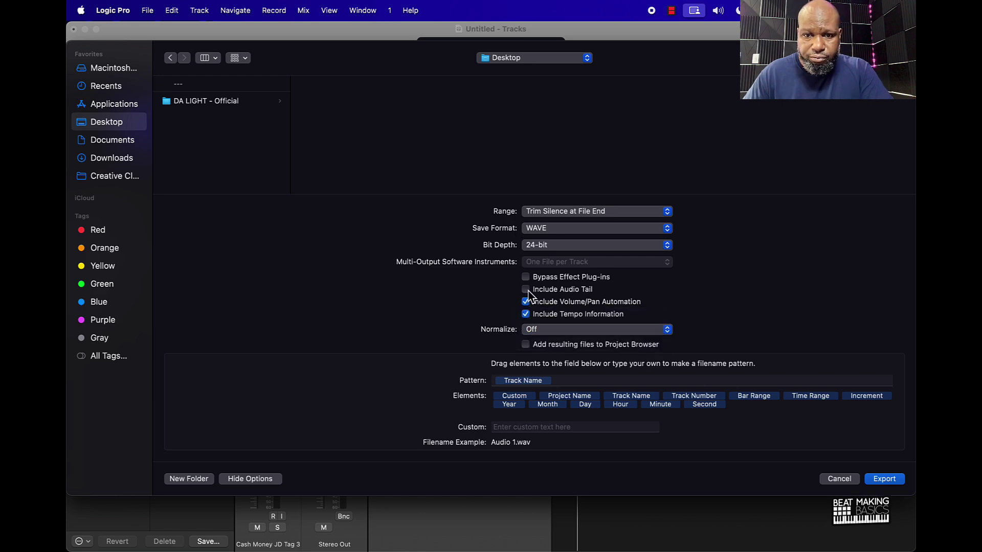
{"action": "left_click", "coordinate": [875, 479]}
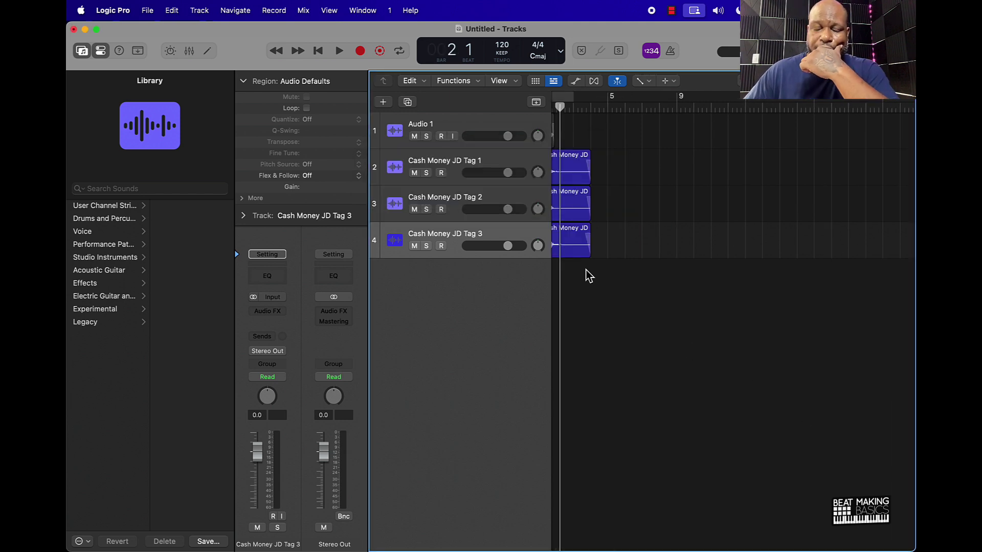
{"action": "key", "text": "Return"}
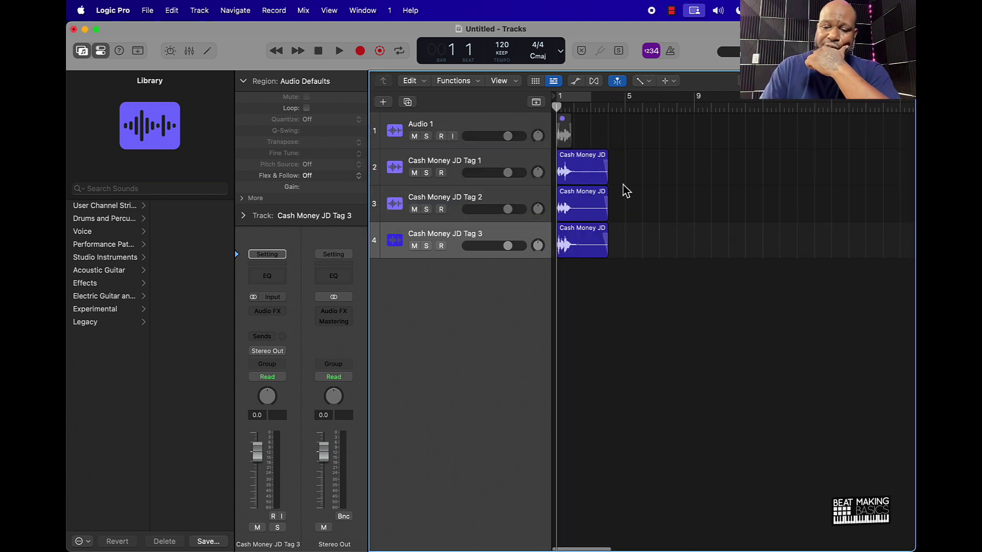
Step: Switch to Finder, preview the three exported Cash Money JD Tag WAV files on the Desktop, and close the Finder window
{"action": "left_click", "coordinate": [109, 529]}
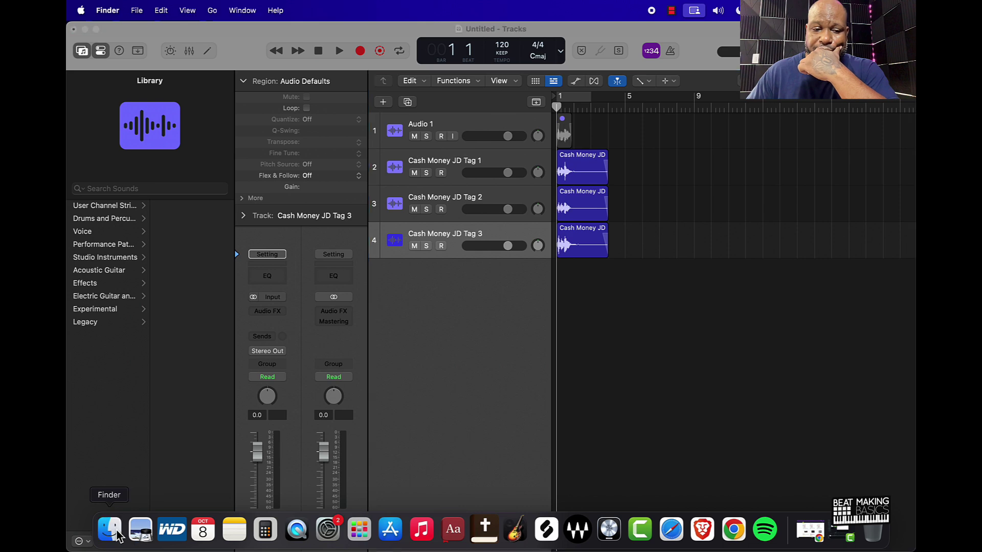
{"action": "left_click", "coordinate": [290, 200]}
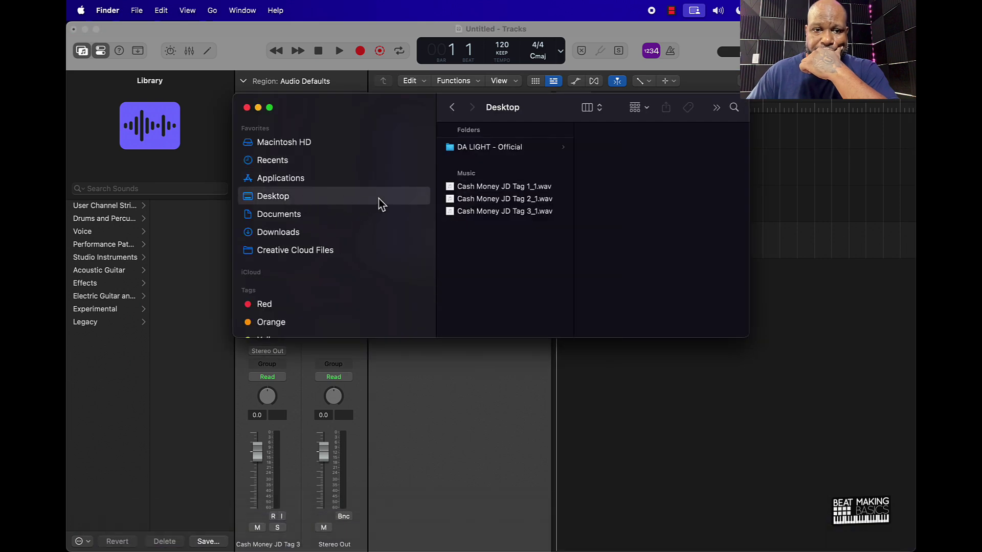
{"action": "left_click", "coordinate": [500, 187]}
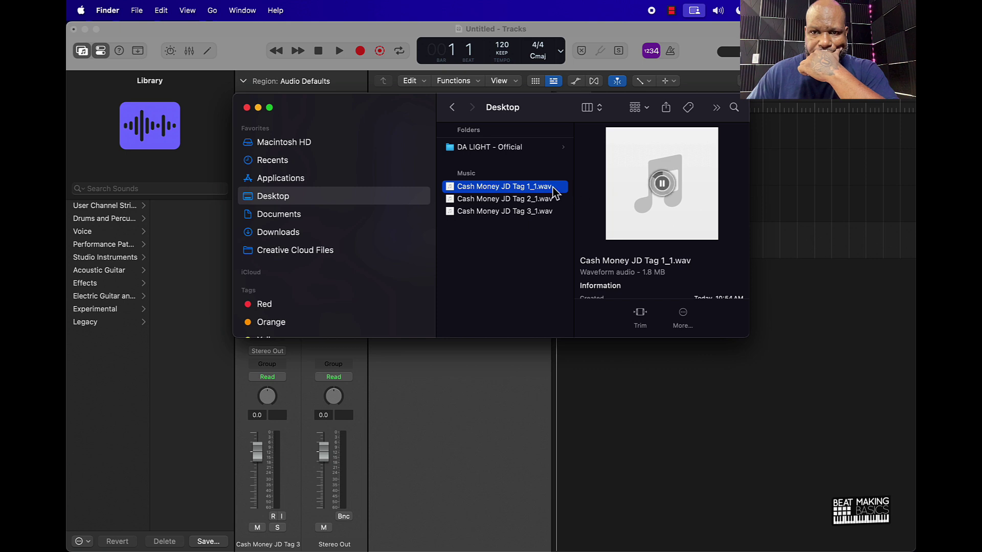
{"action": "left_click", "coordinate": [498, 199]}
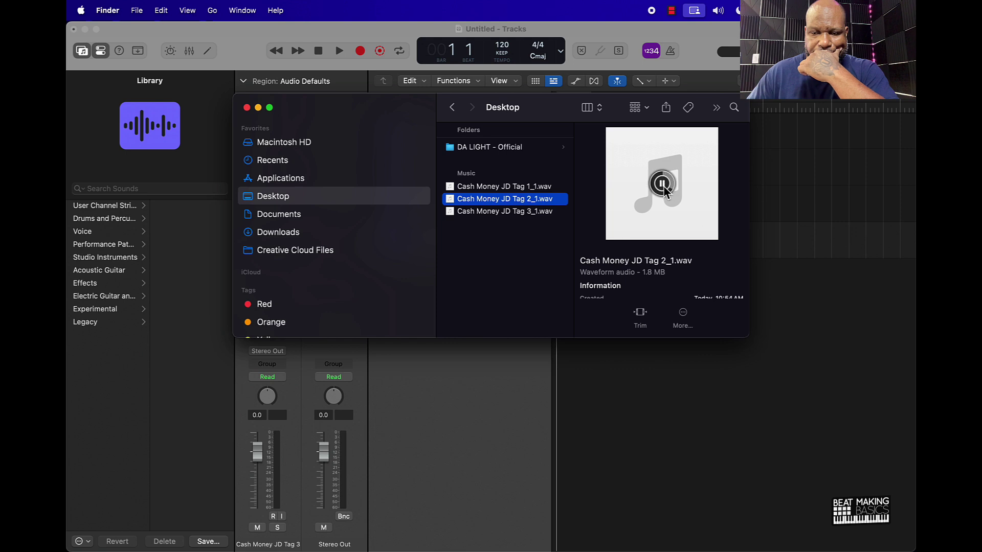
{"action": "left_click", "coordinate": [521, 213]}
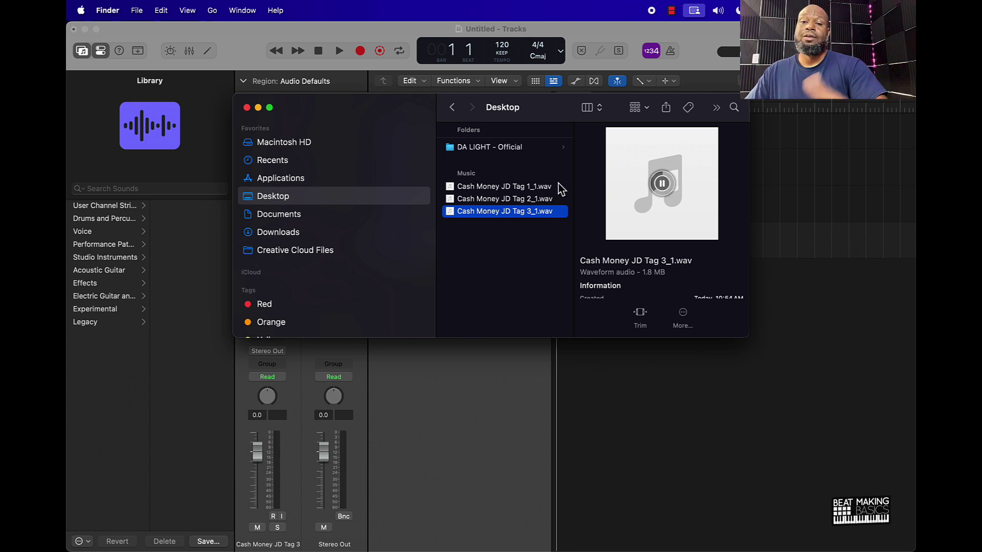
{"action": "left_click", "coordinate": [246, 106]}
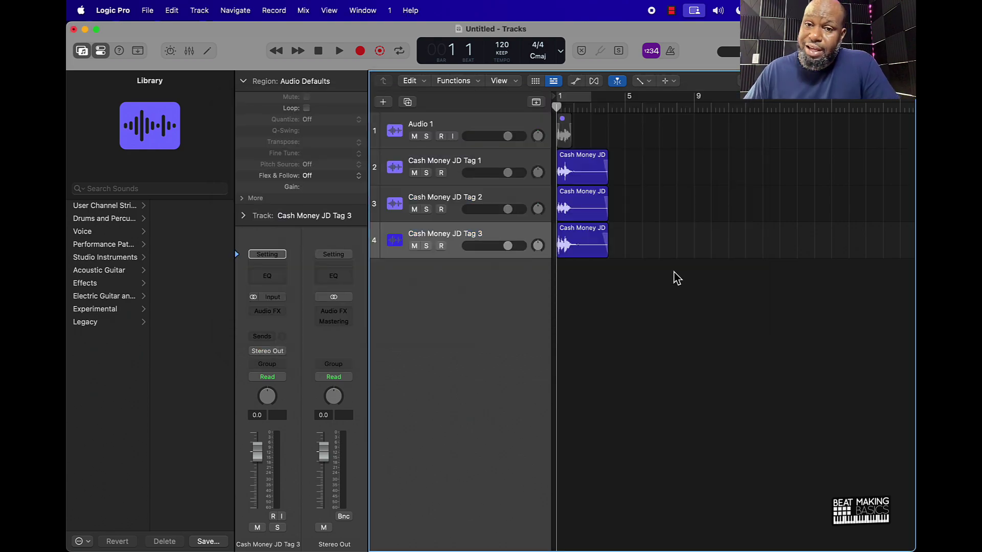